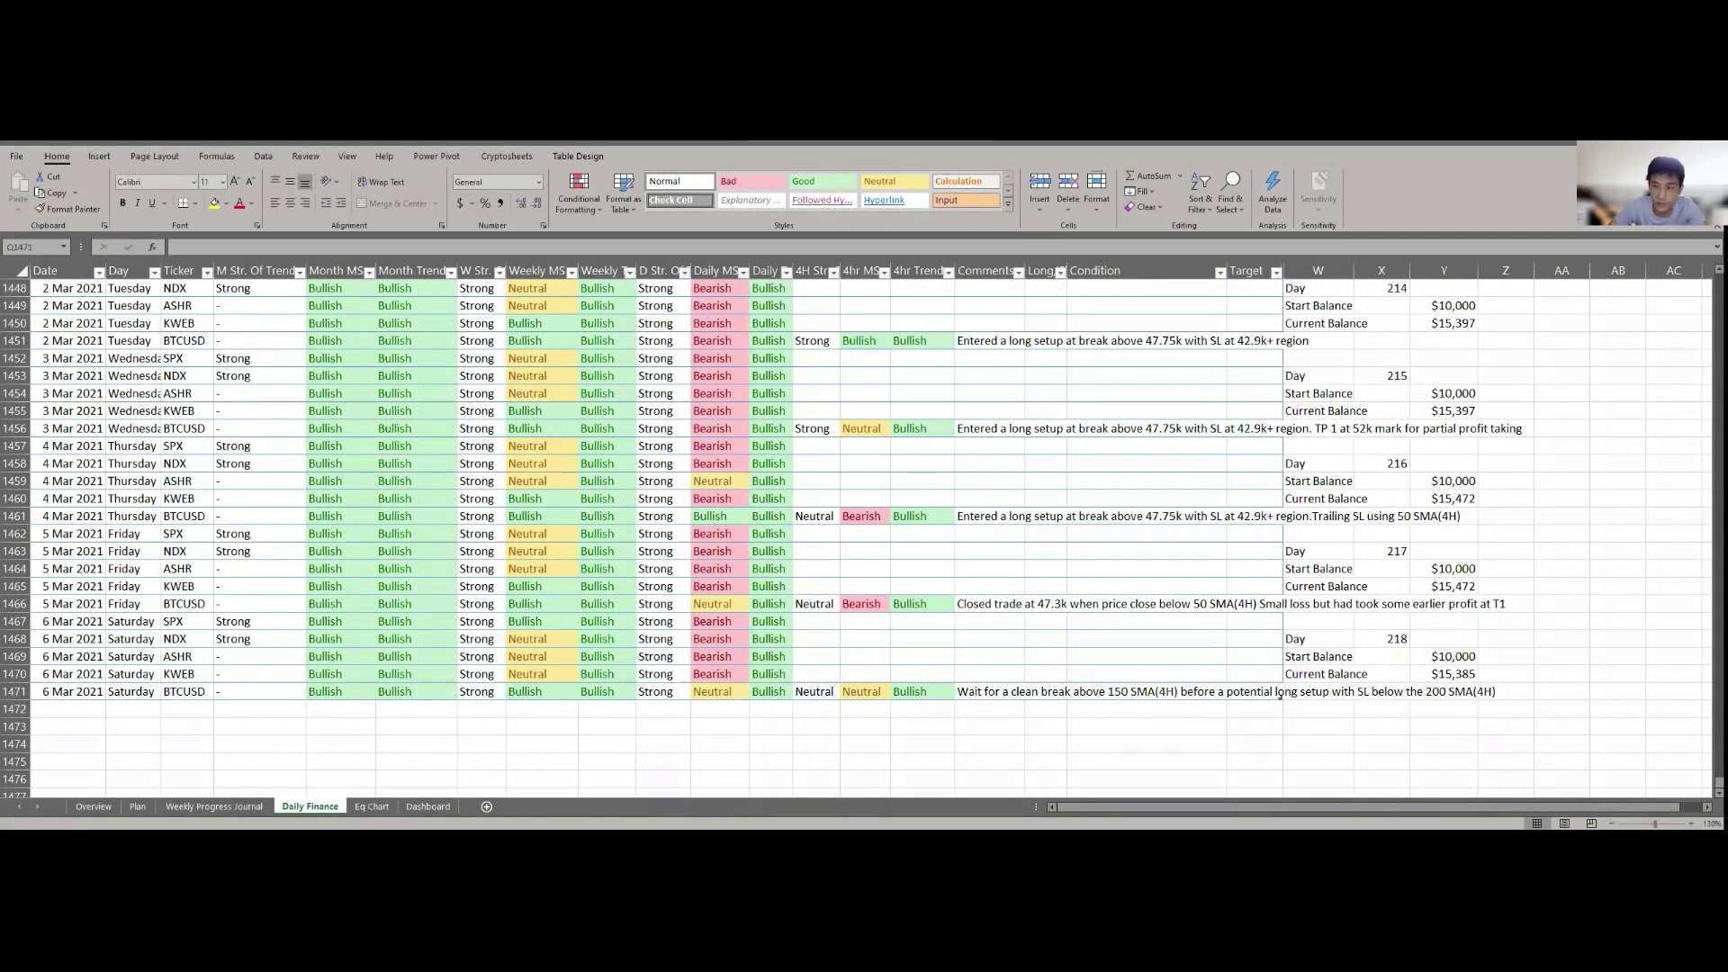
# Move from the Daily Finance sheet to the Eq Chart sheet, with balances through day 218
pyautogui.hotkey('ctrl', 'pagedown')
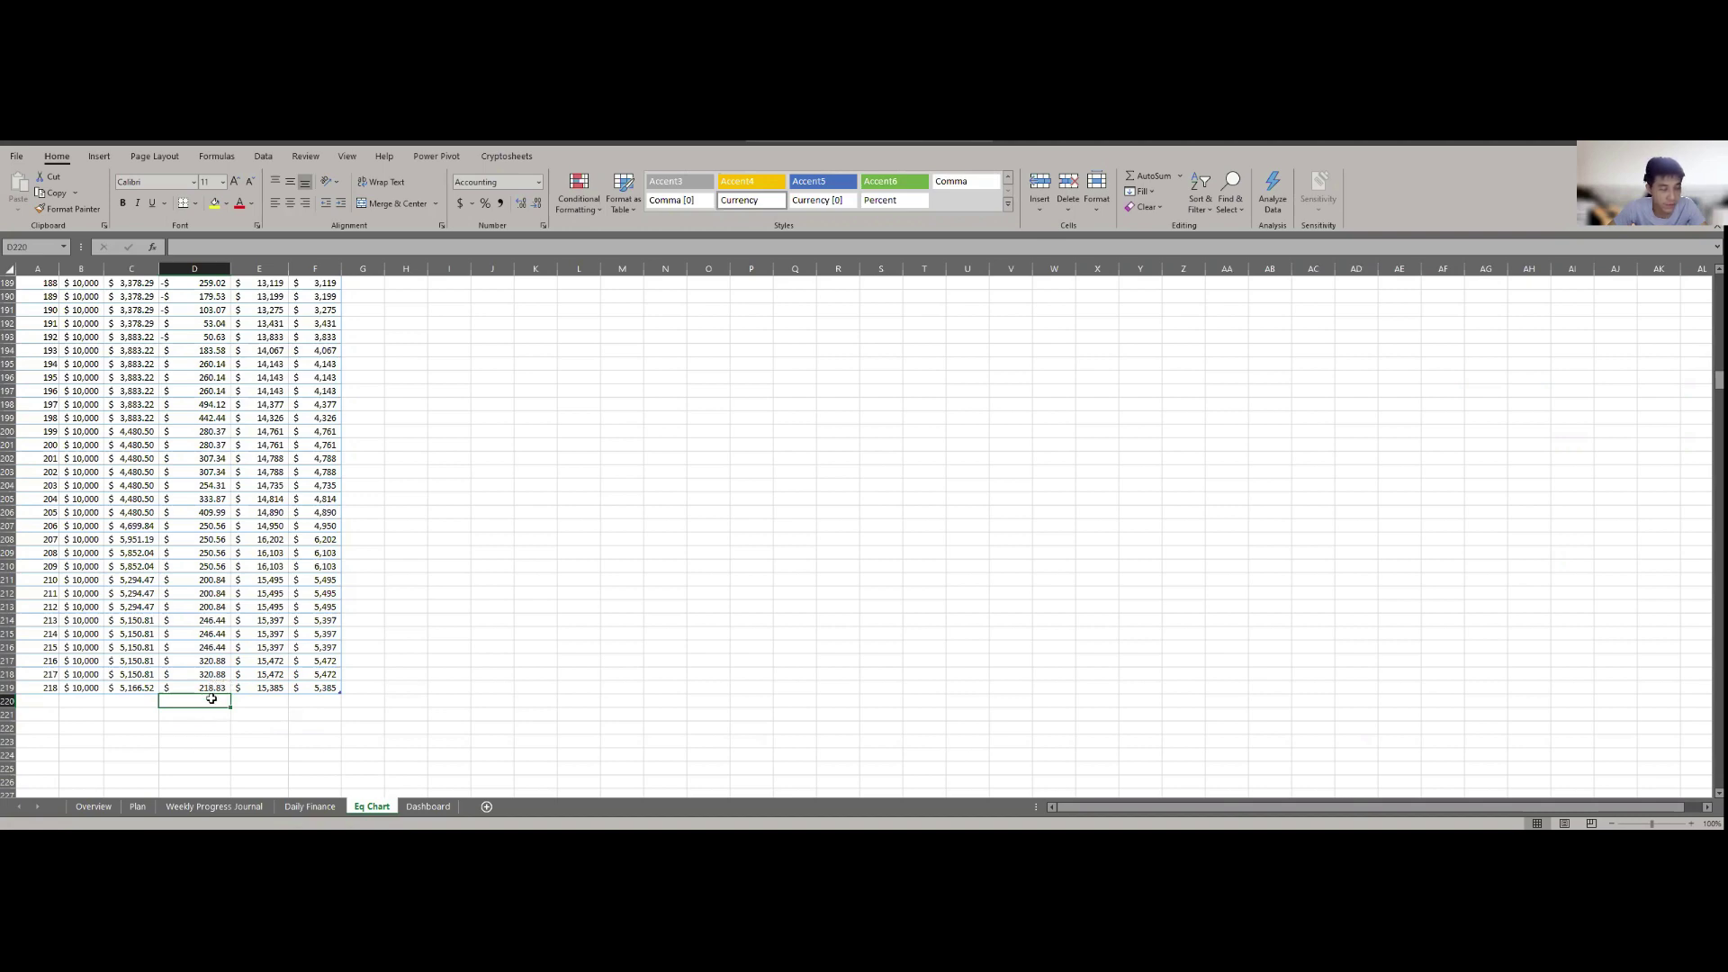
# Check the day-218 balance in C219, then review the 6 Mar SPX Weekly MS entry in Daily Finance
pyautogui.click(142, 686)
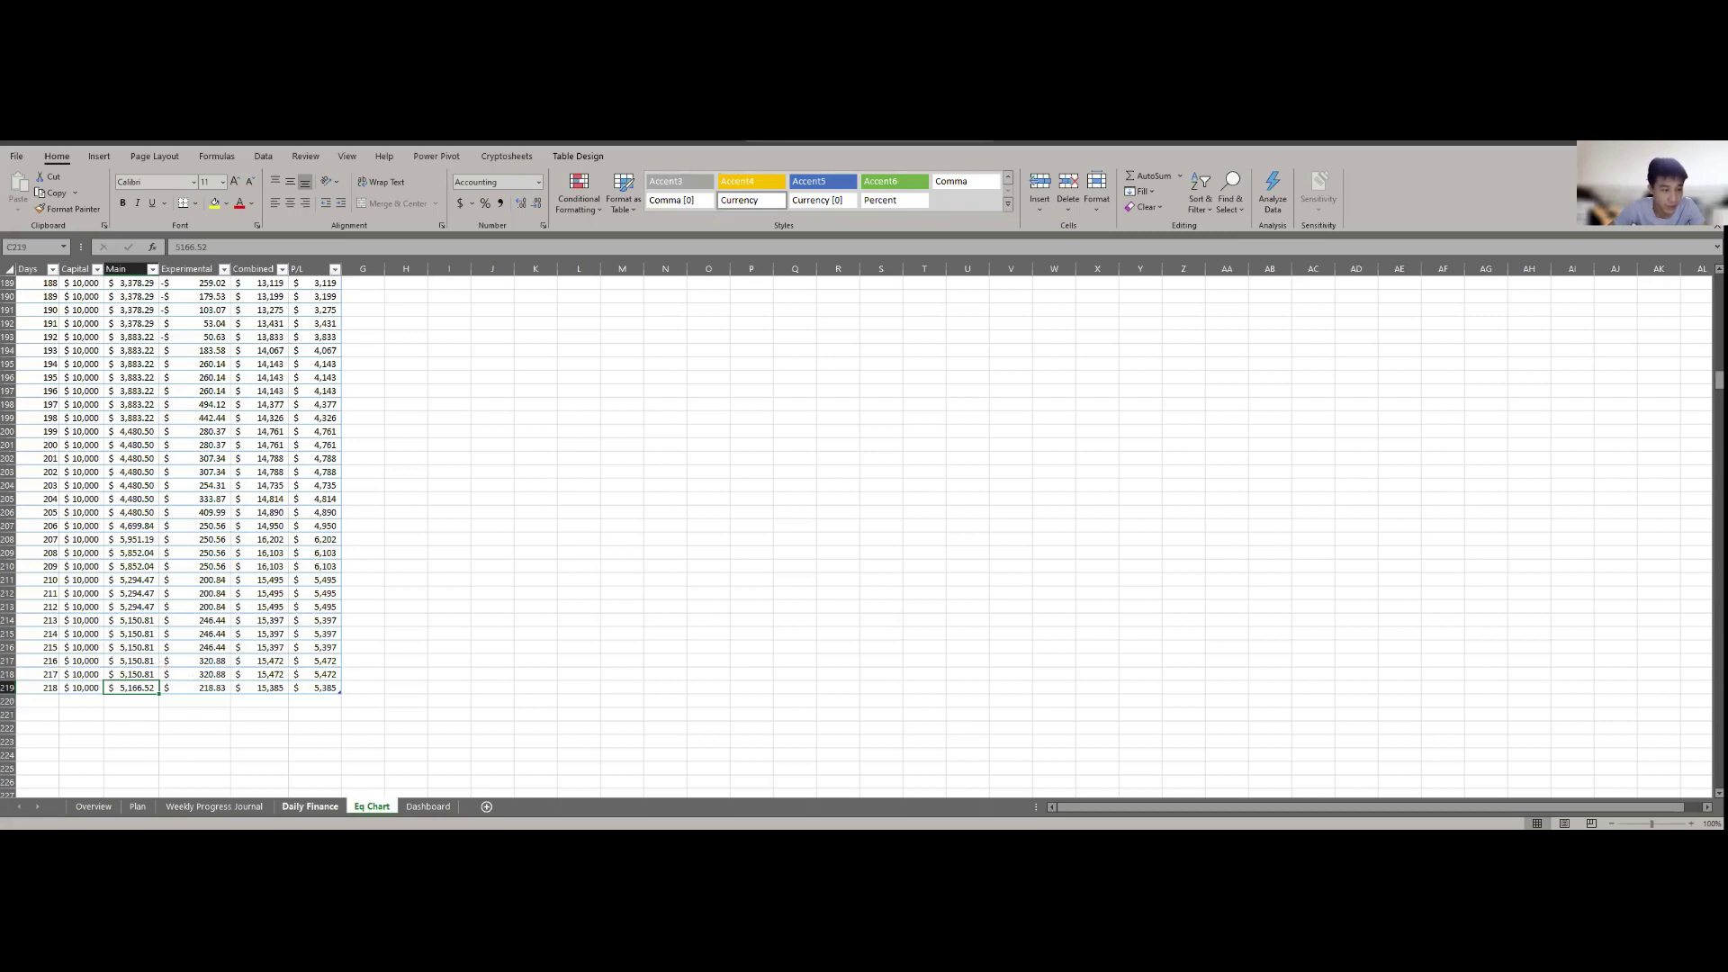
pyautogui.click(309, 806)
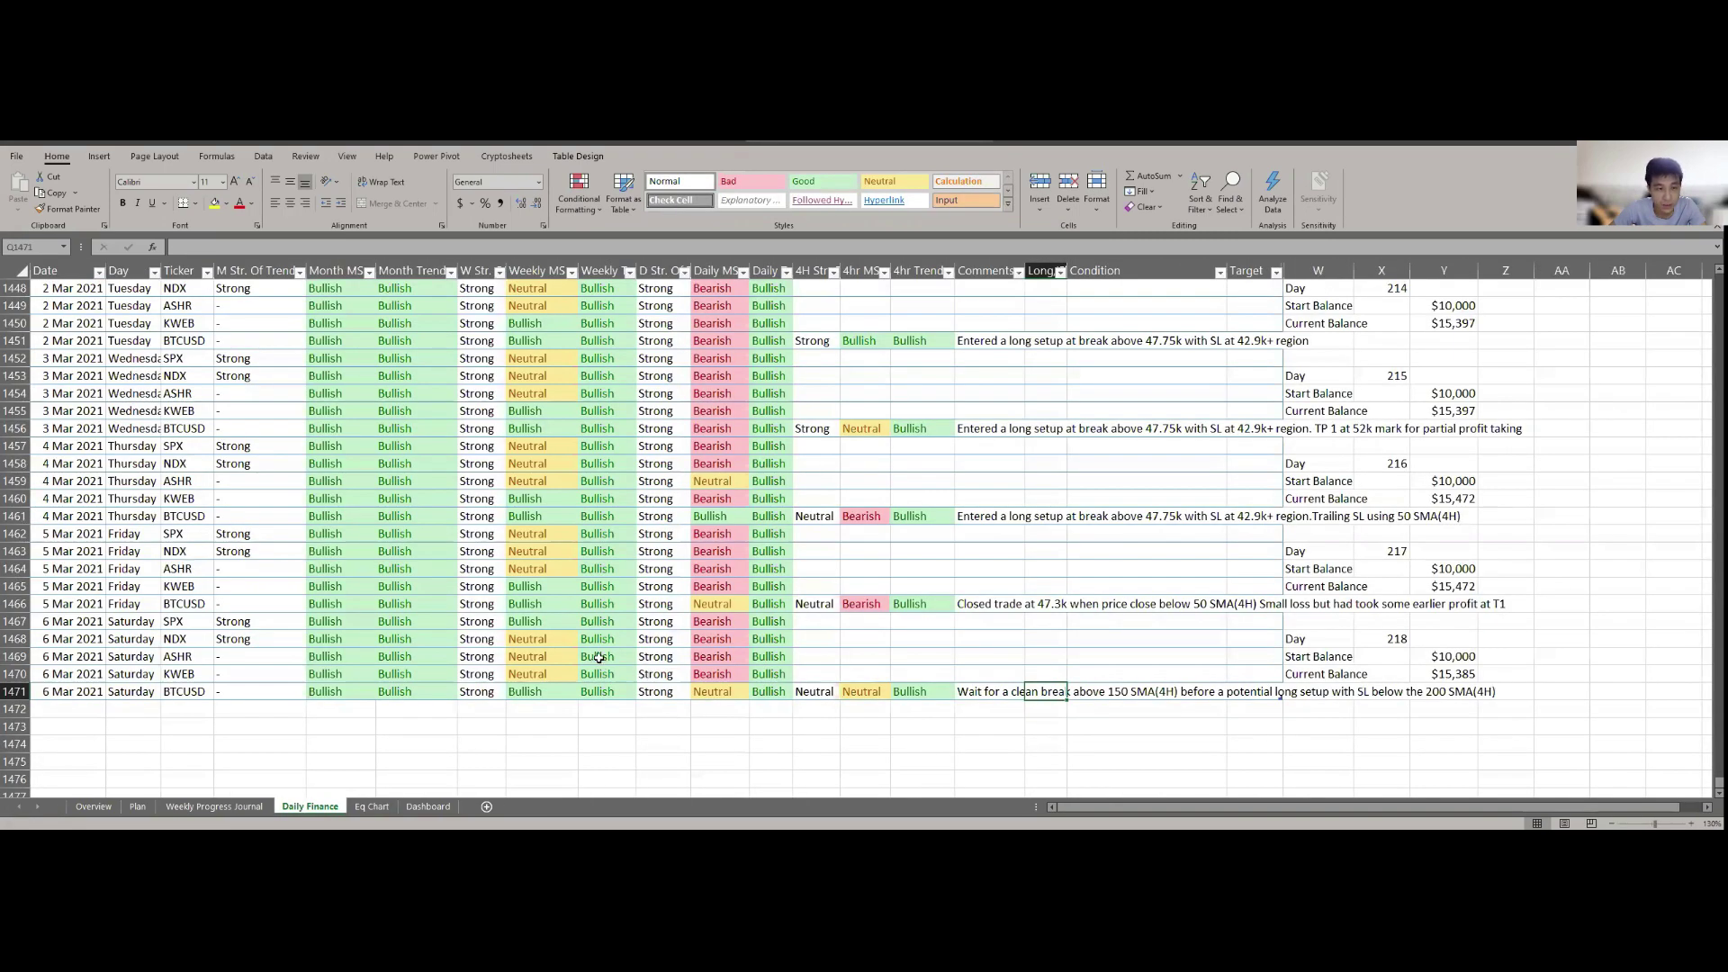
pyautogui.click(553, 619)
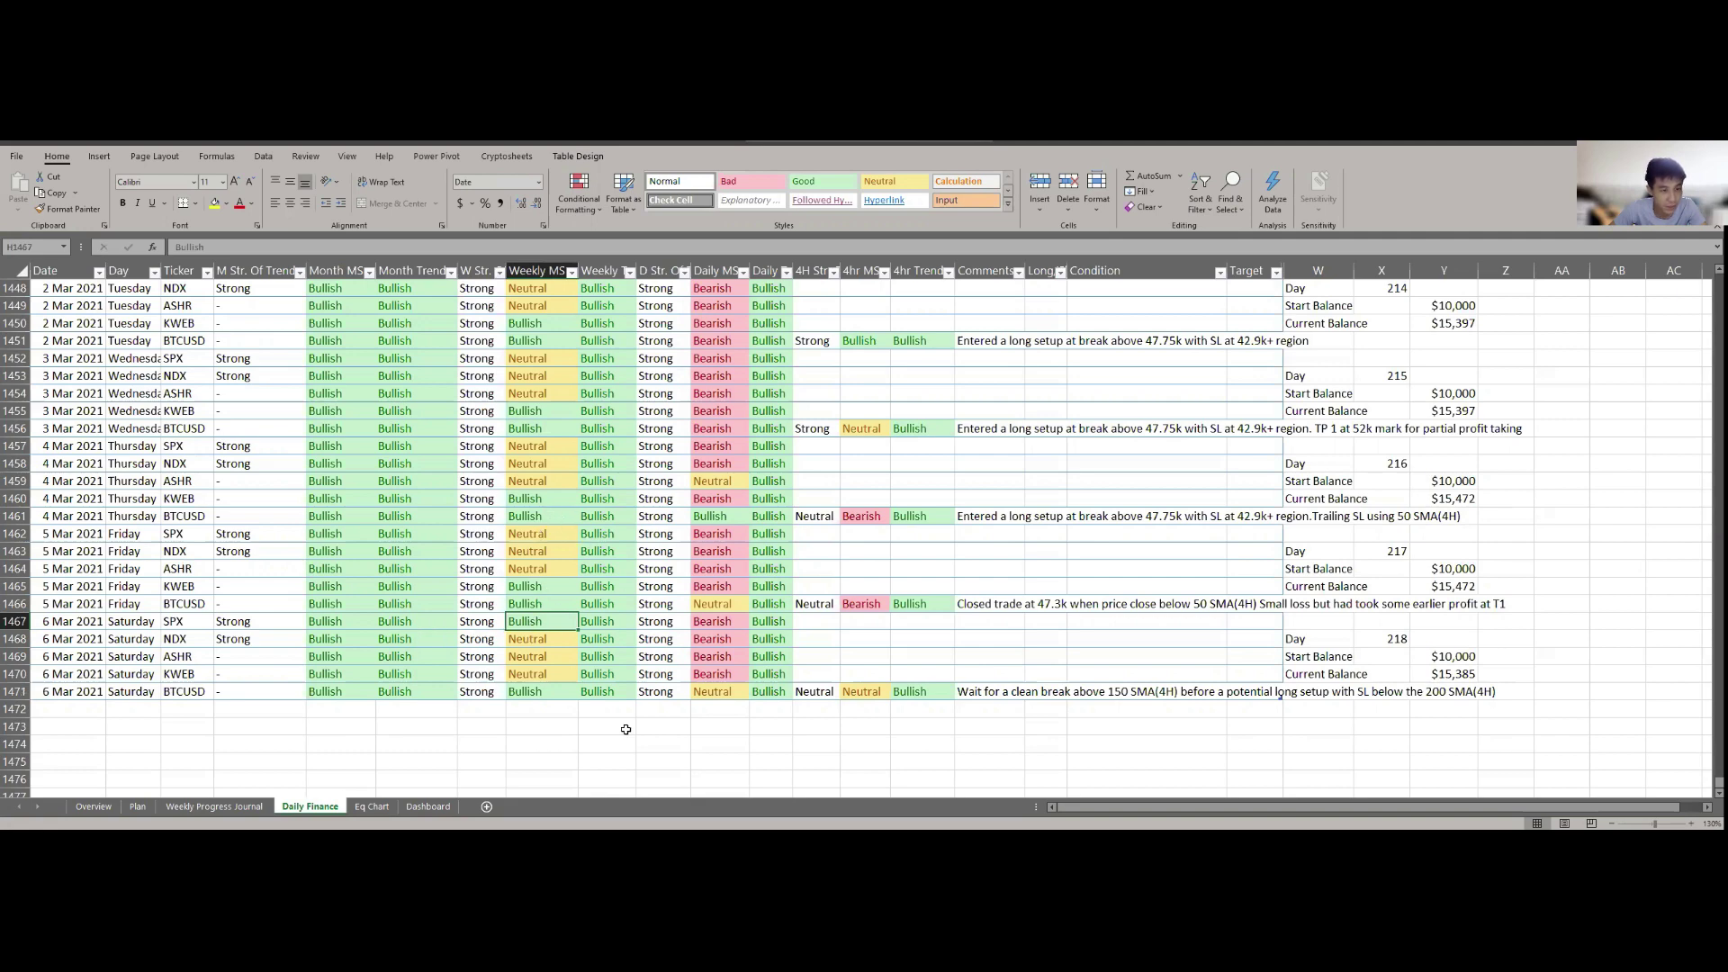
pyautogui.moveTo(584, 830)
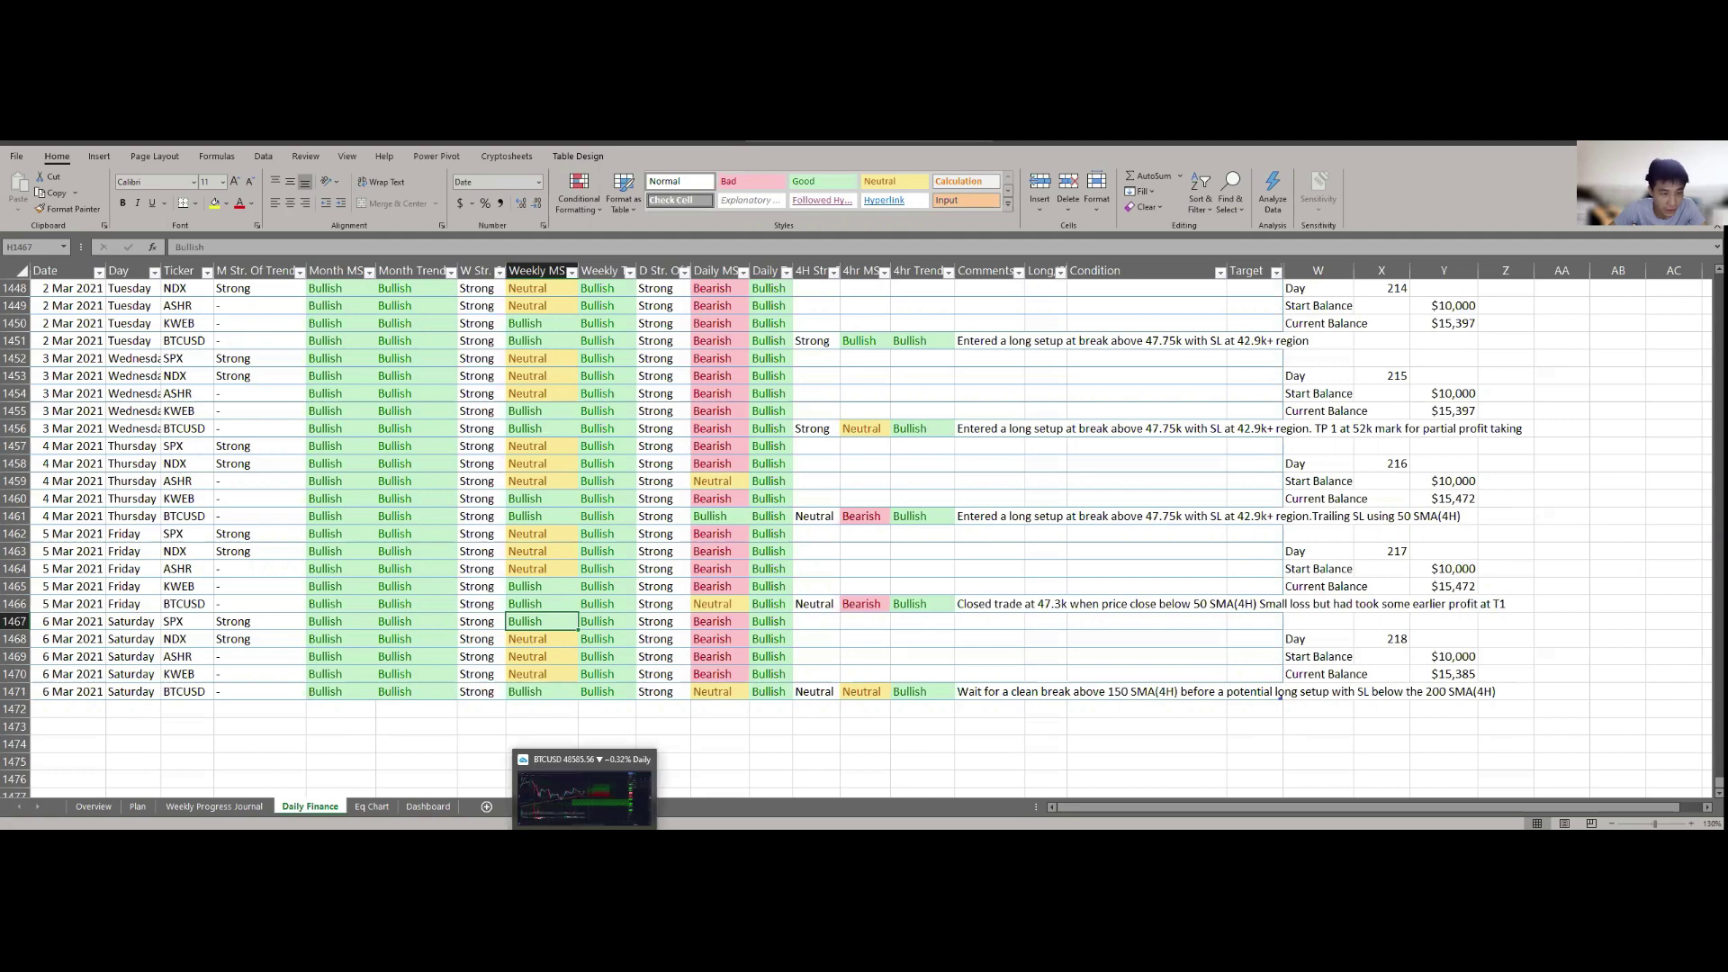
pyautogui.click(584, 823)
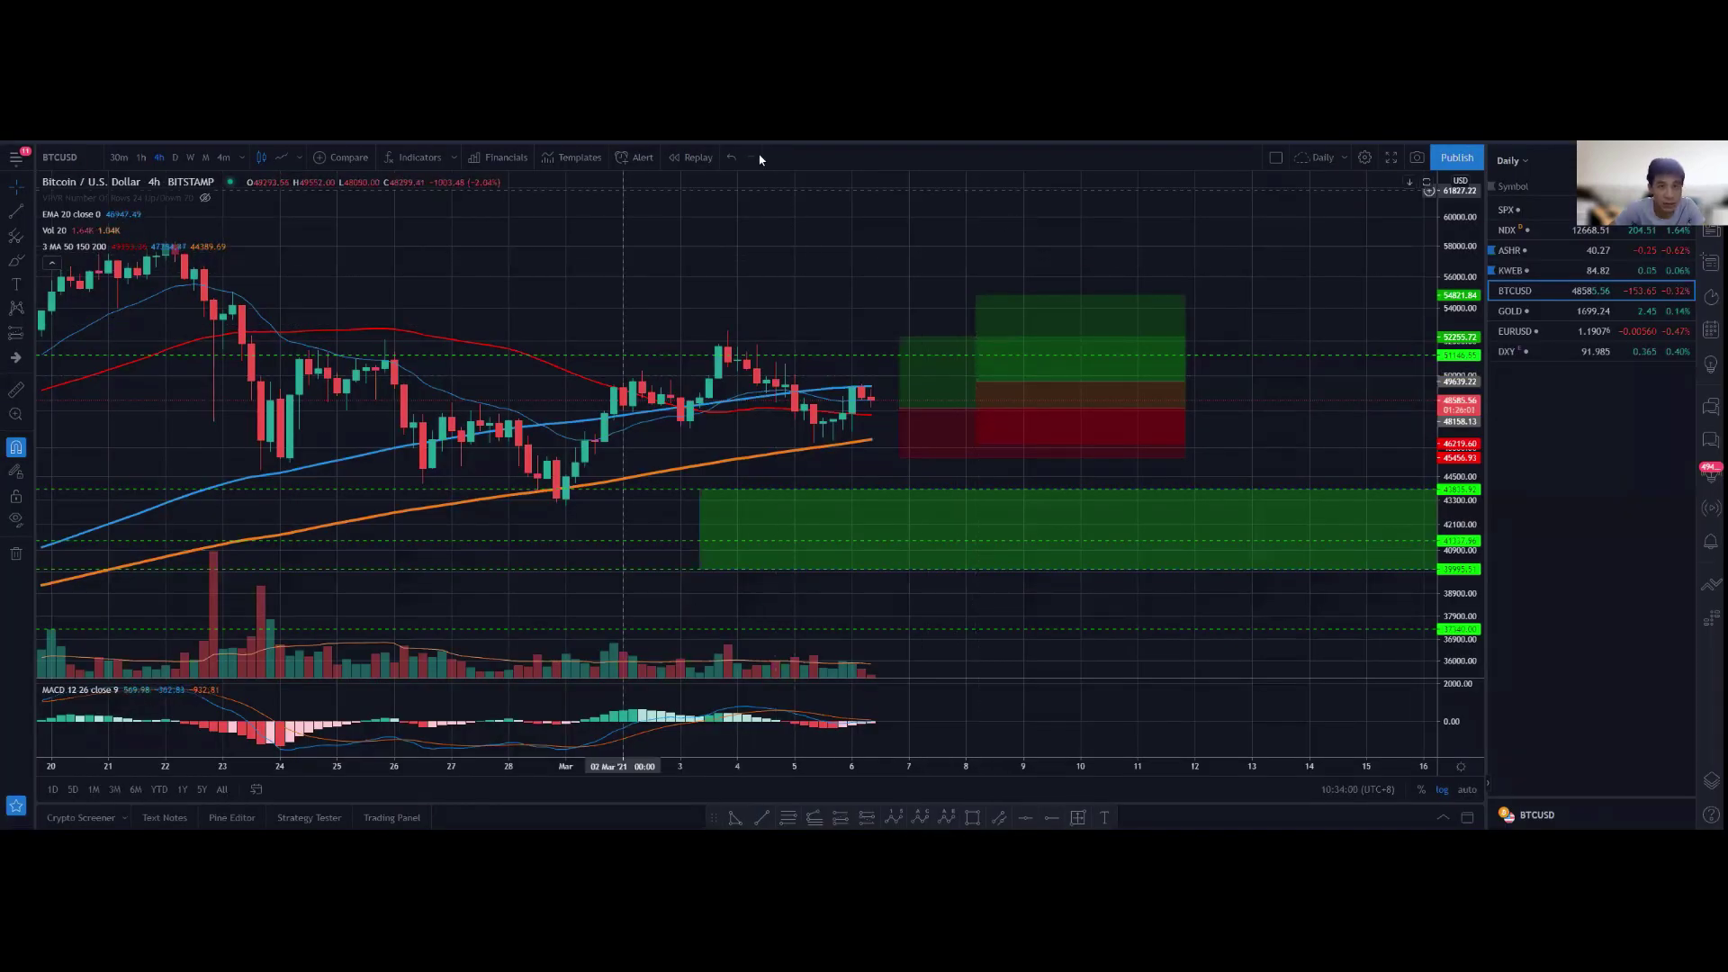
# Load the SPX chart on weekly candles
pyautogui.click(1521, 211)
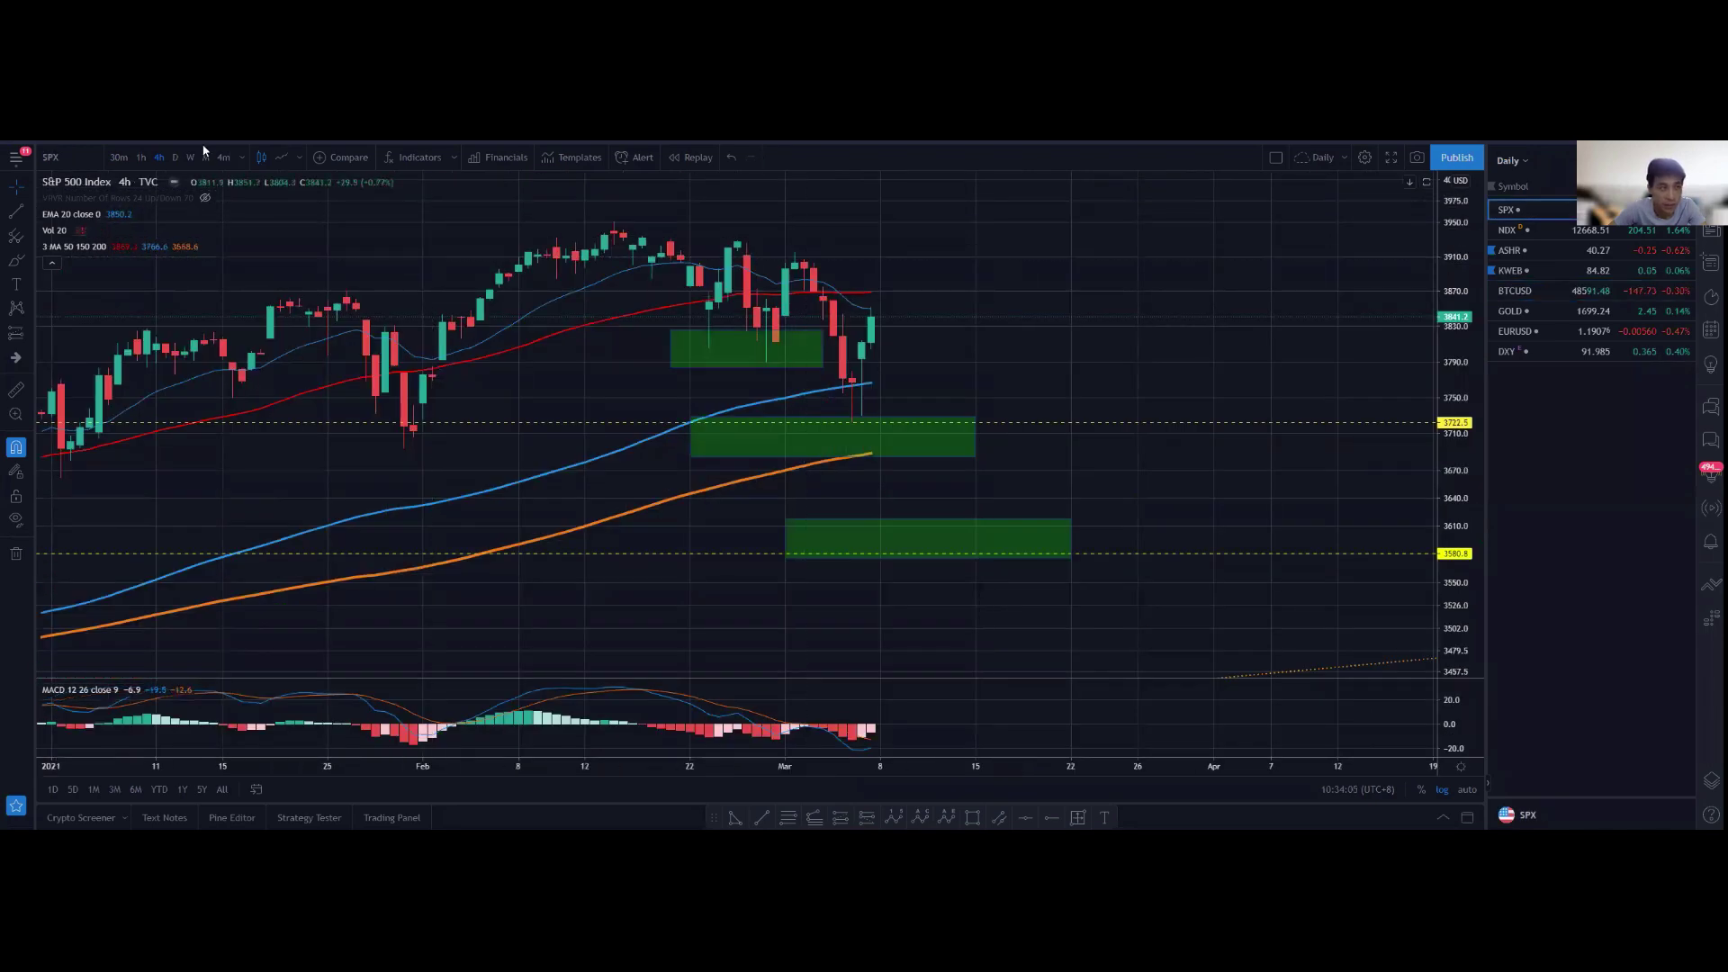
pyautogui.click(191, 159)
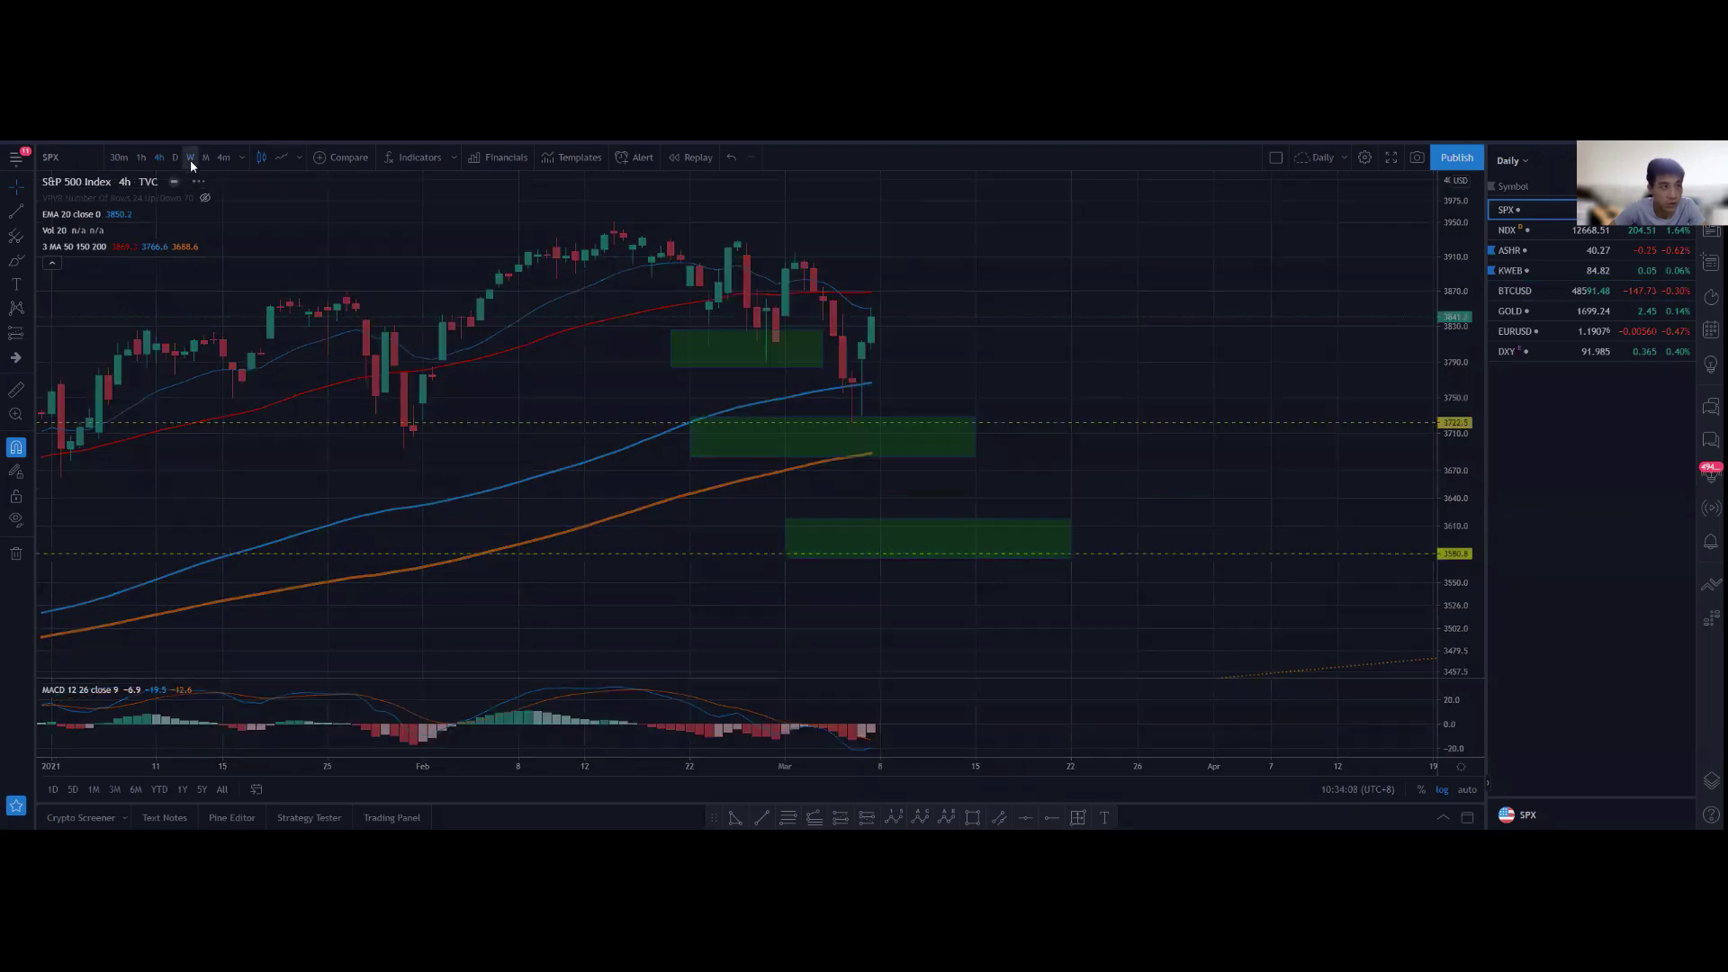
pyautogui.scroll(5, 900, 345)
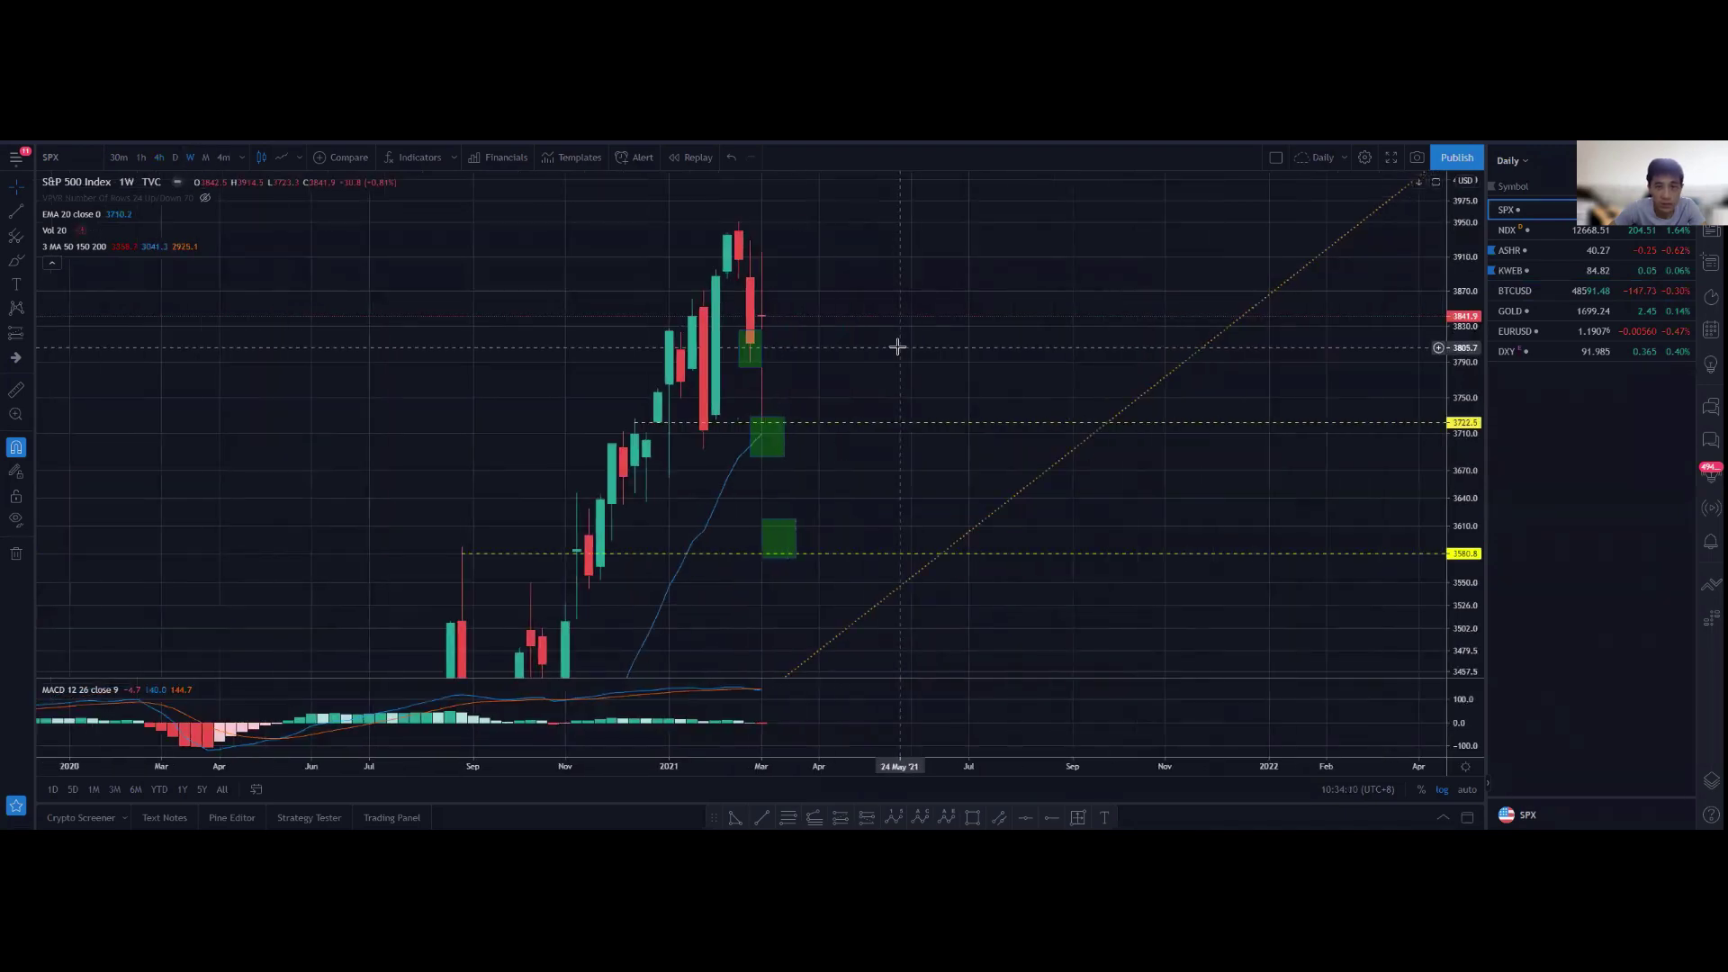
# Raise the small green zone's top edge to 3841.9, then pan back to earlier weekly candles
pyautogui.click(342, 332)
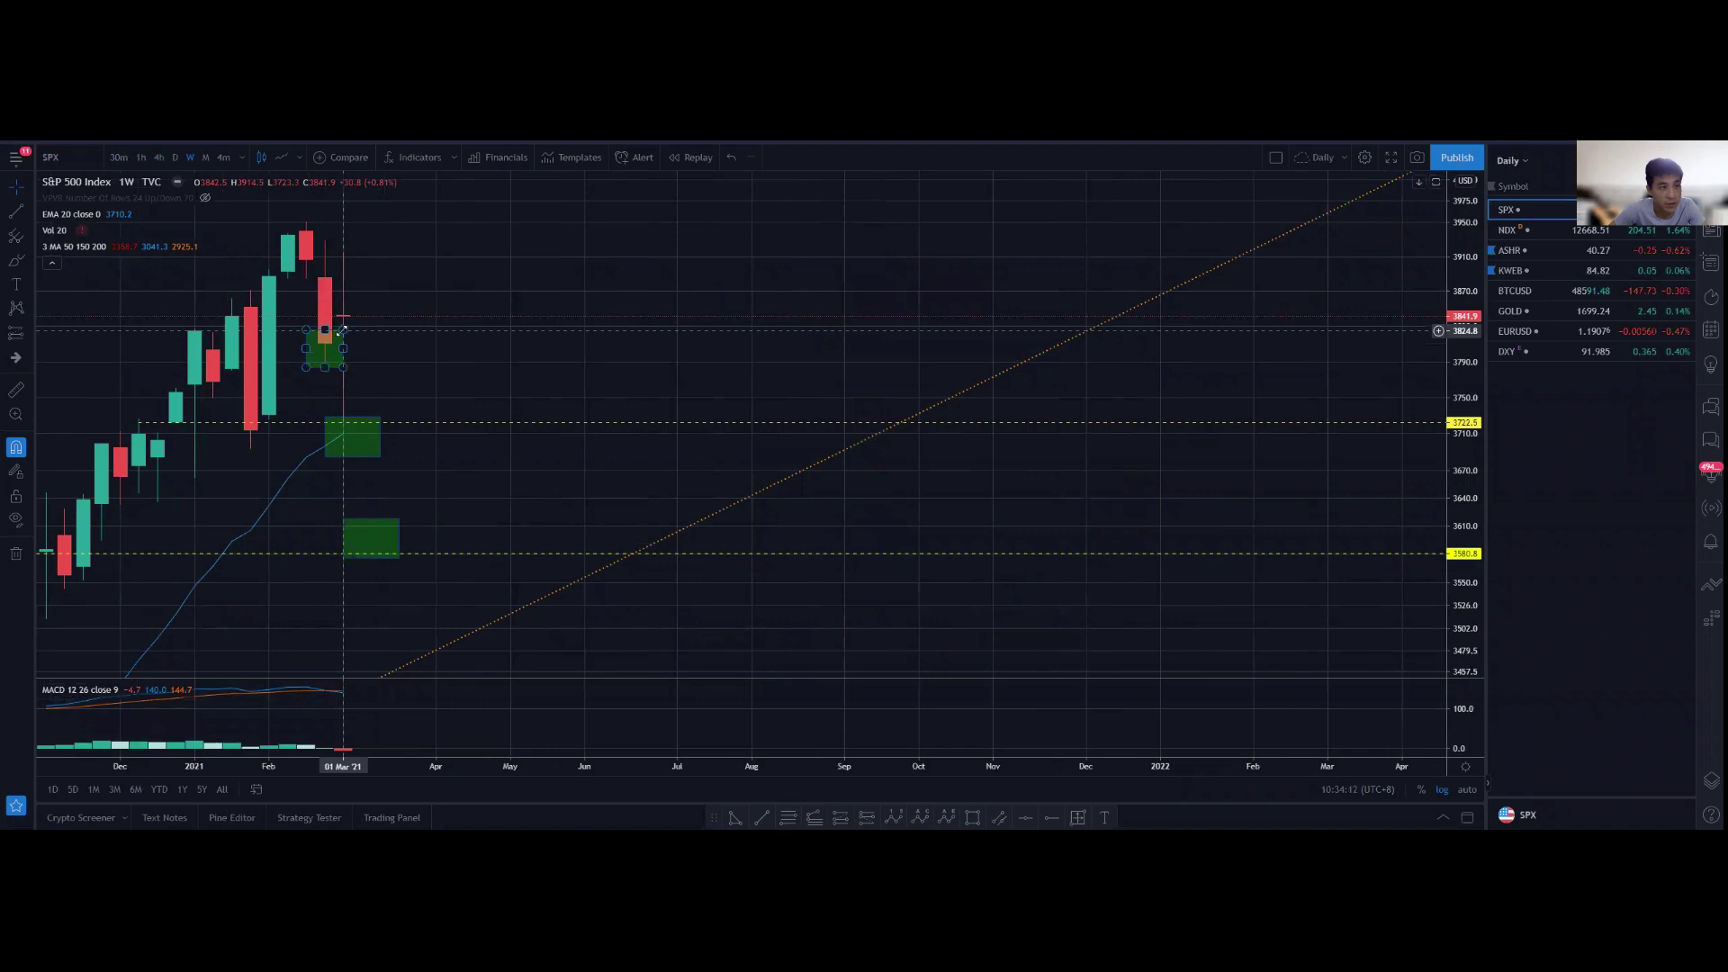
pyautogui.moveTo(342, 331); pyautogui.dragTo(343, 317)
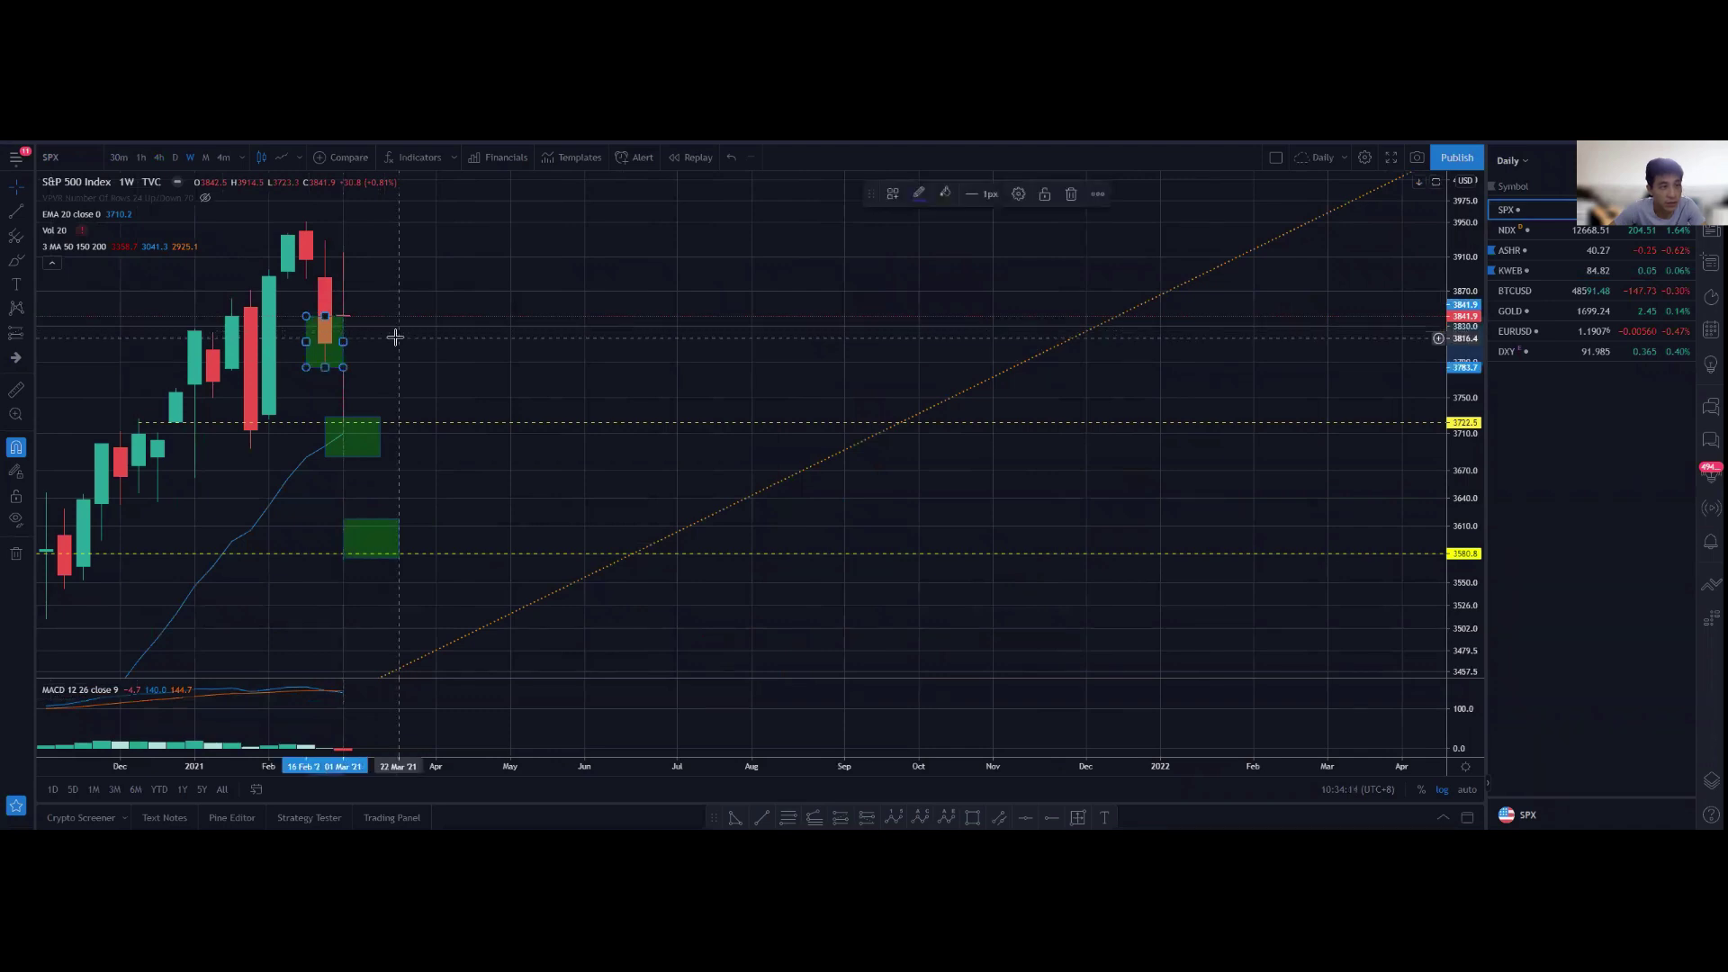
pyautogui.click(374, 337)
pyautogui.scroll(3, 375, 338)
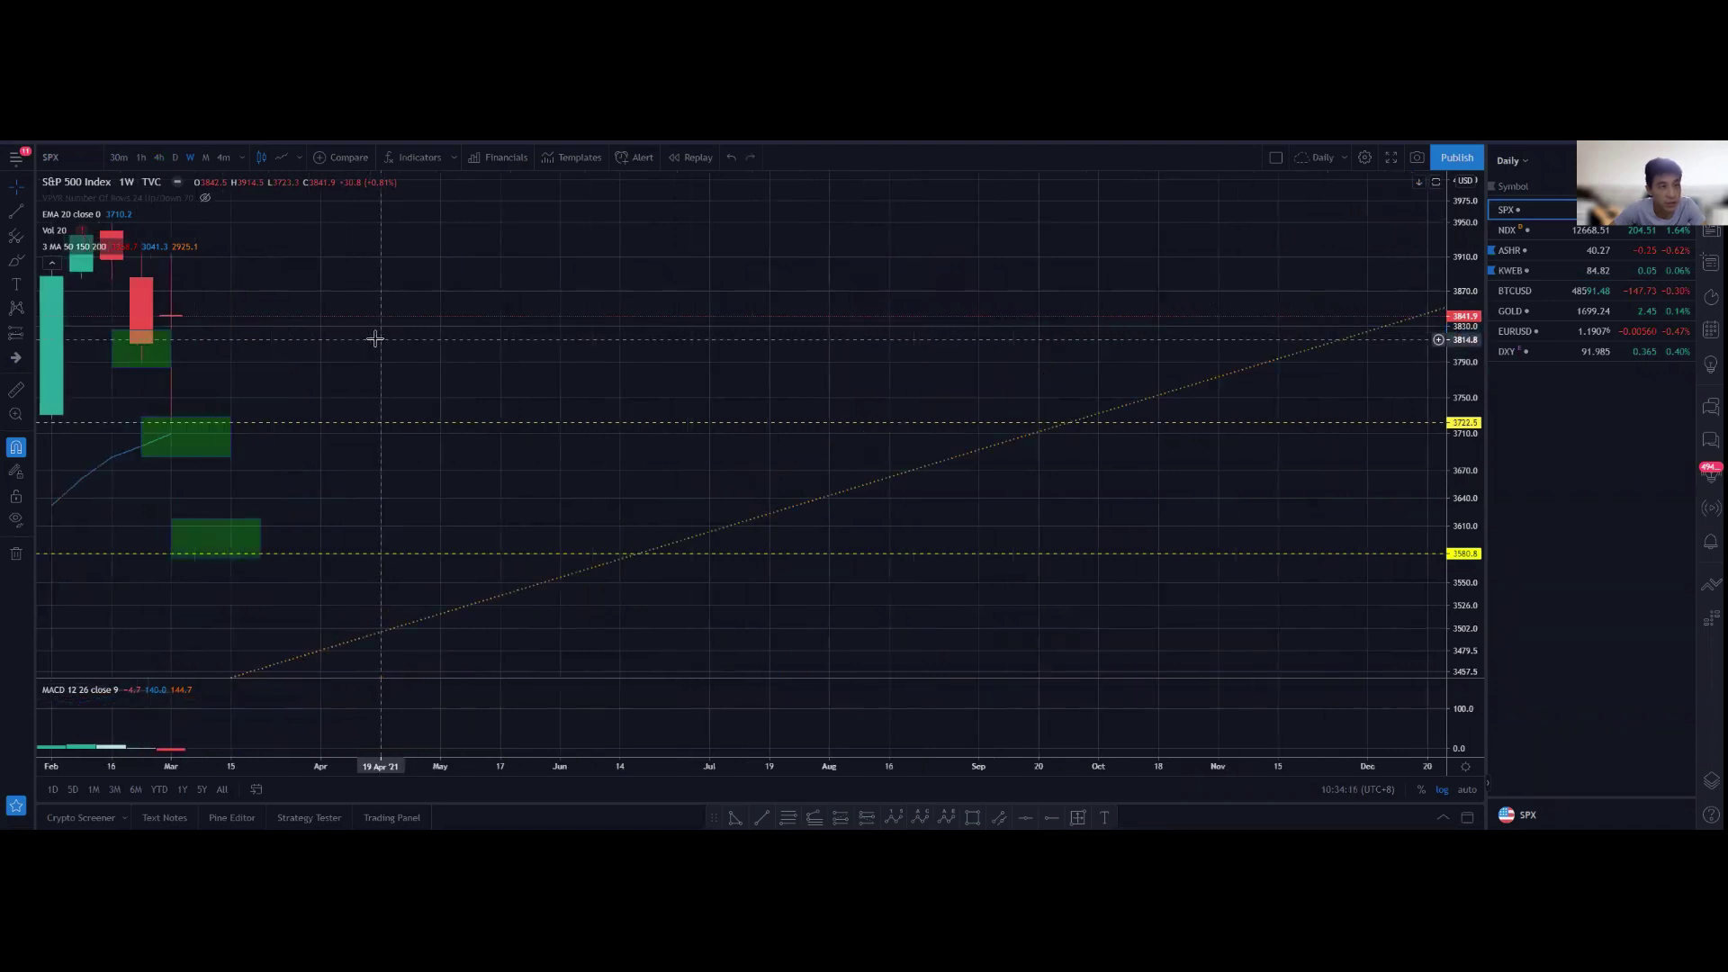
pyautogui.moveTo(375, 338); pyautogui.dragTo(794, 369)
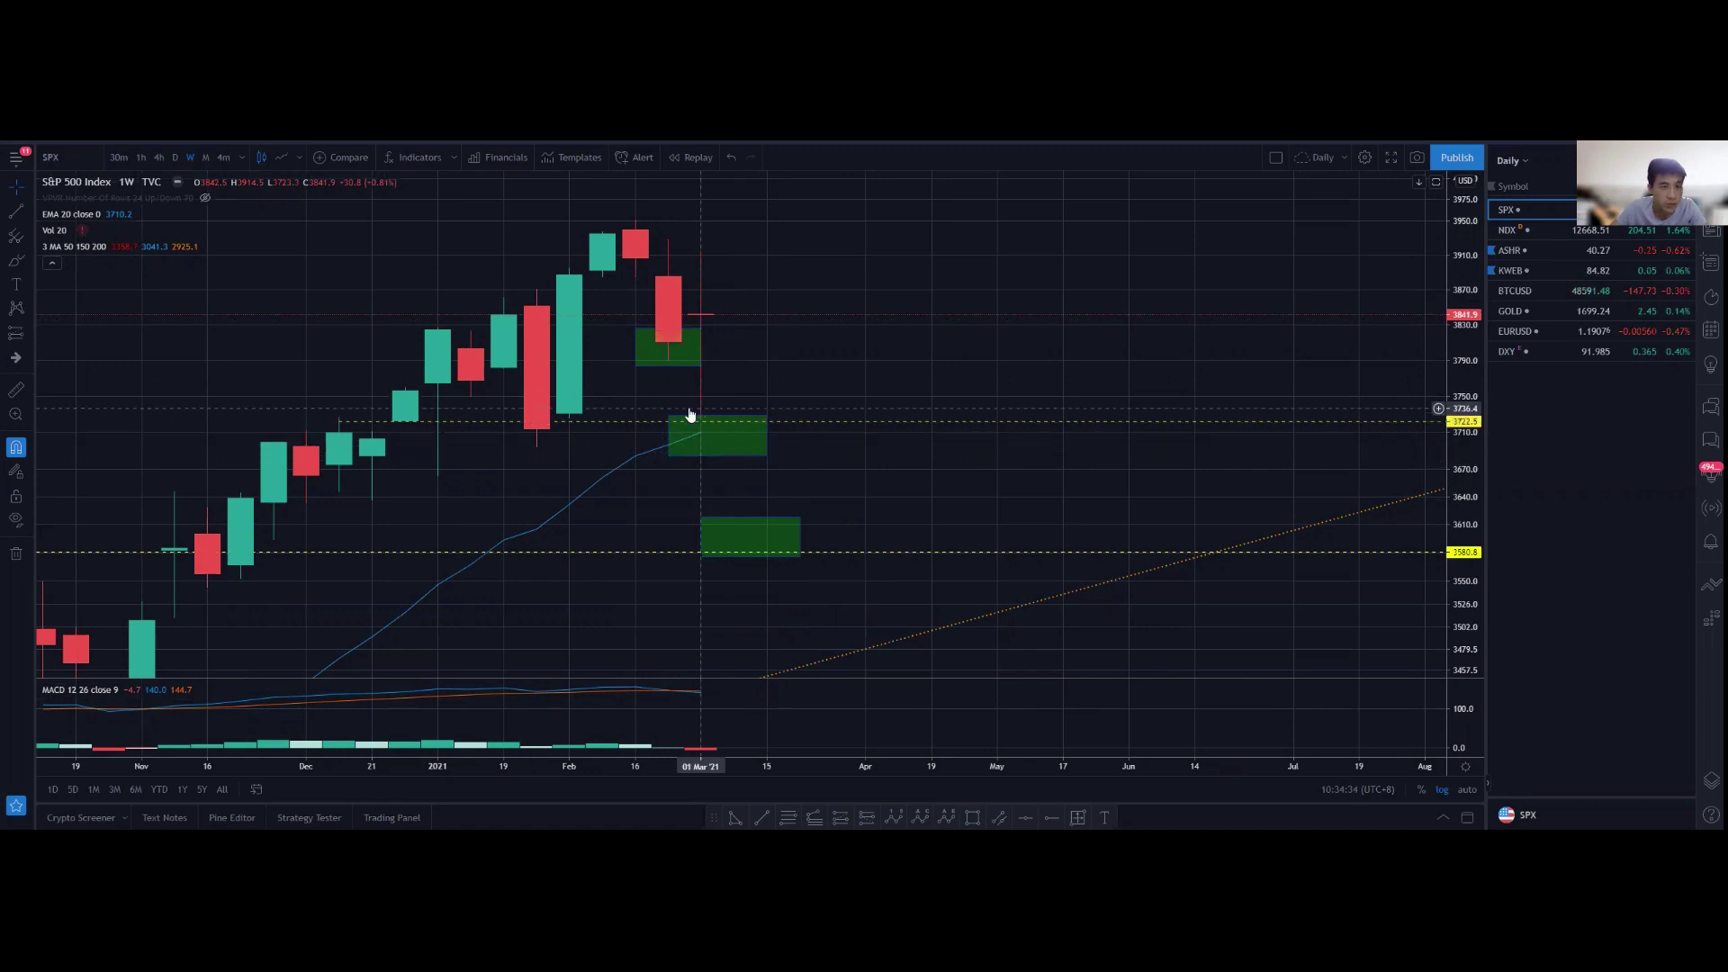
pyautogui.moveTo(789, 385); pyautogui.dragTo(895, 357)
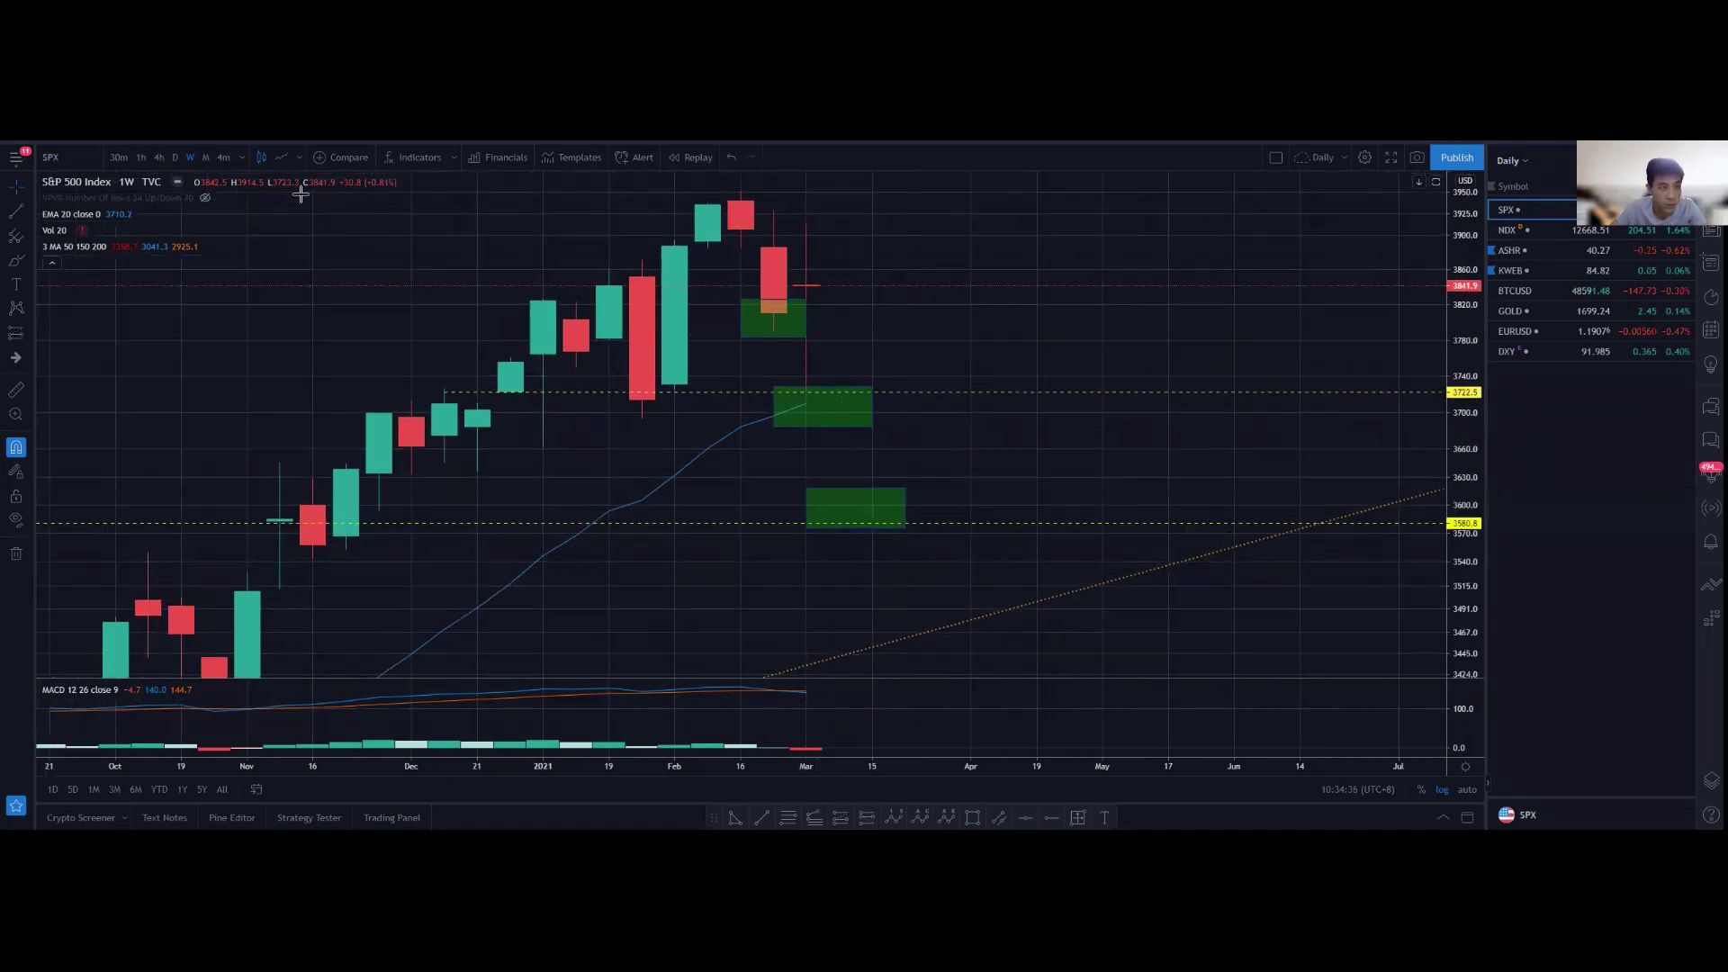
# Move to the Nasdaq 100 weekly chart, stretch its price scale and recentre the recent candles
pyautogui.press('Down')
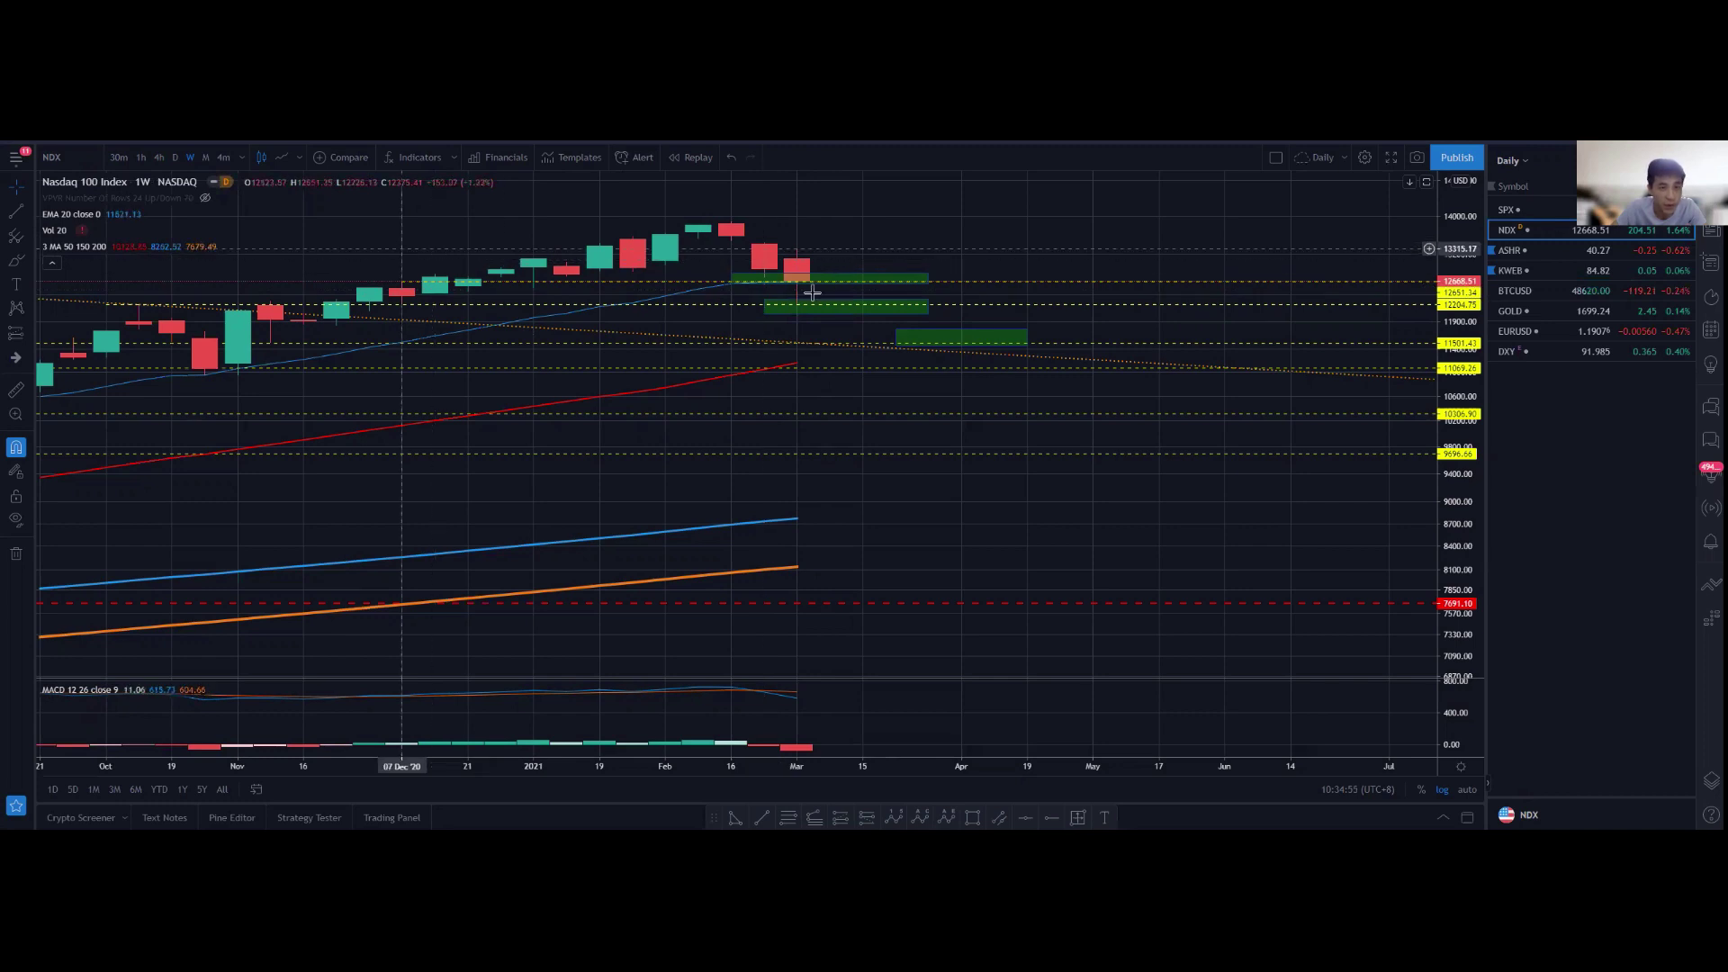
pyautogui.moveTo(1455, 342); pyautogui.dragTo(995, 266)
pyautogui.moveTo(757, 304); pyautogui.dragTo(728, 365)
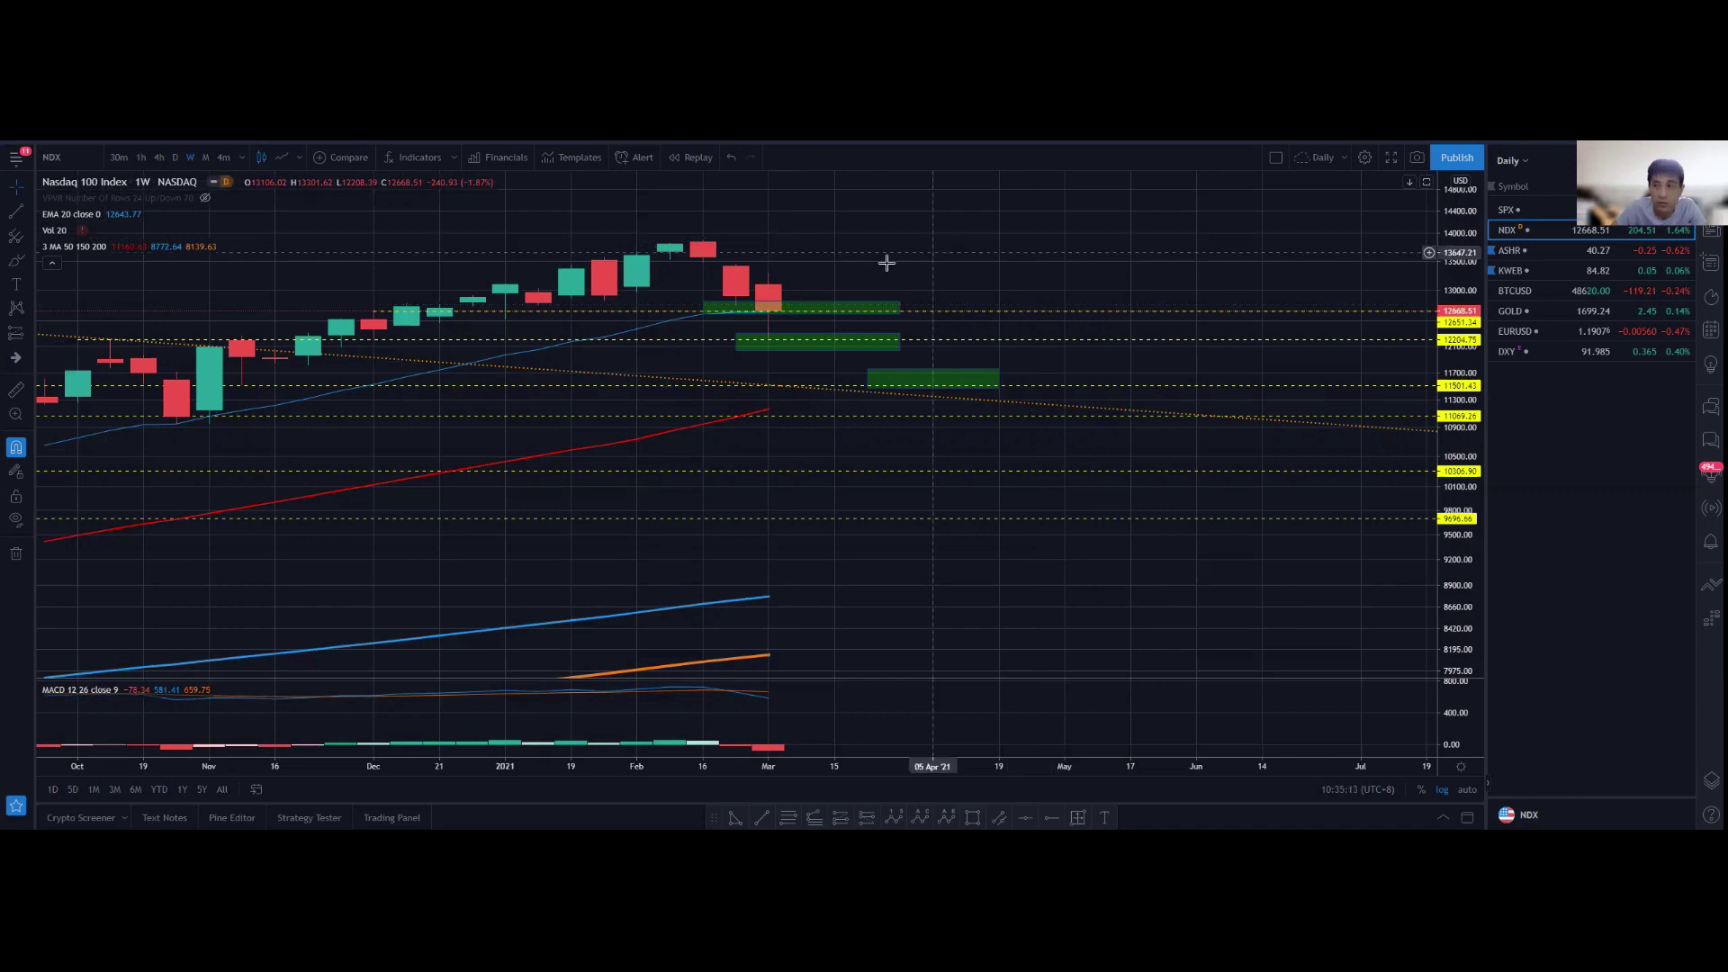
pyautogui.hscroll(2, 887, 262)
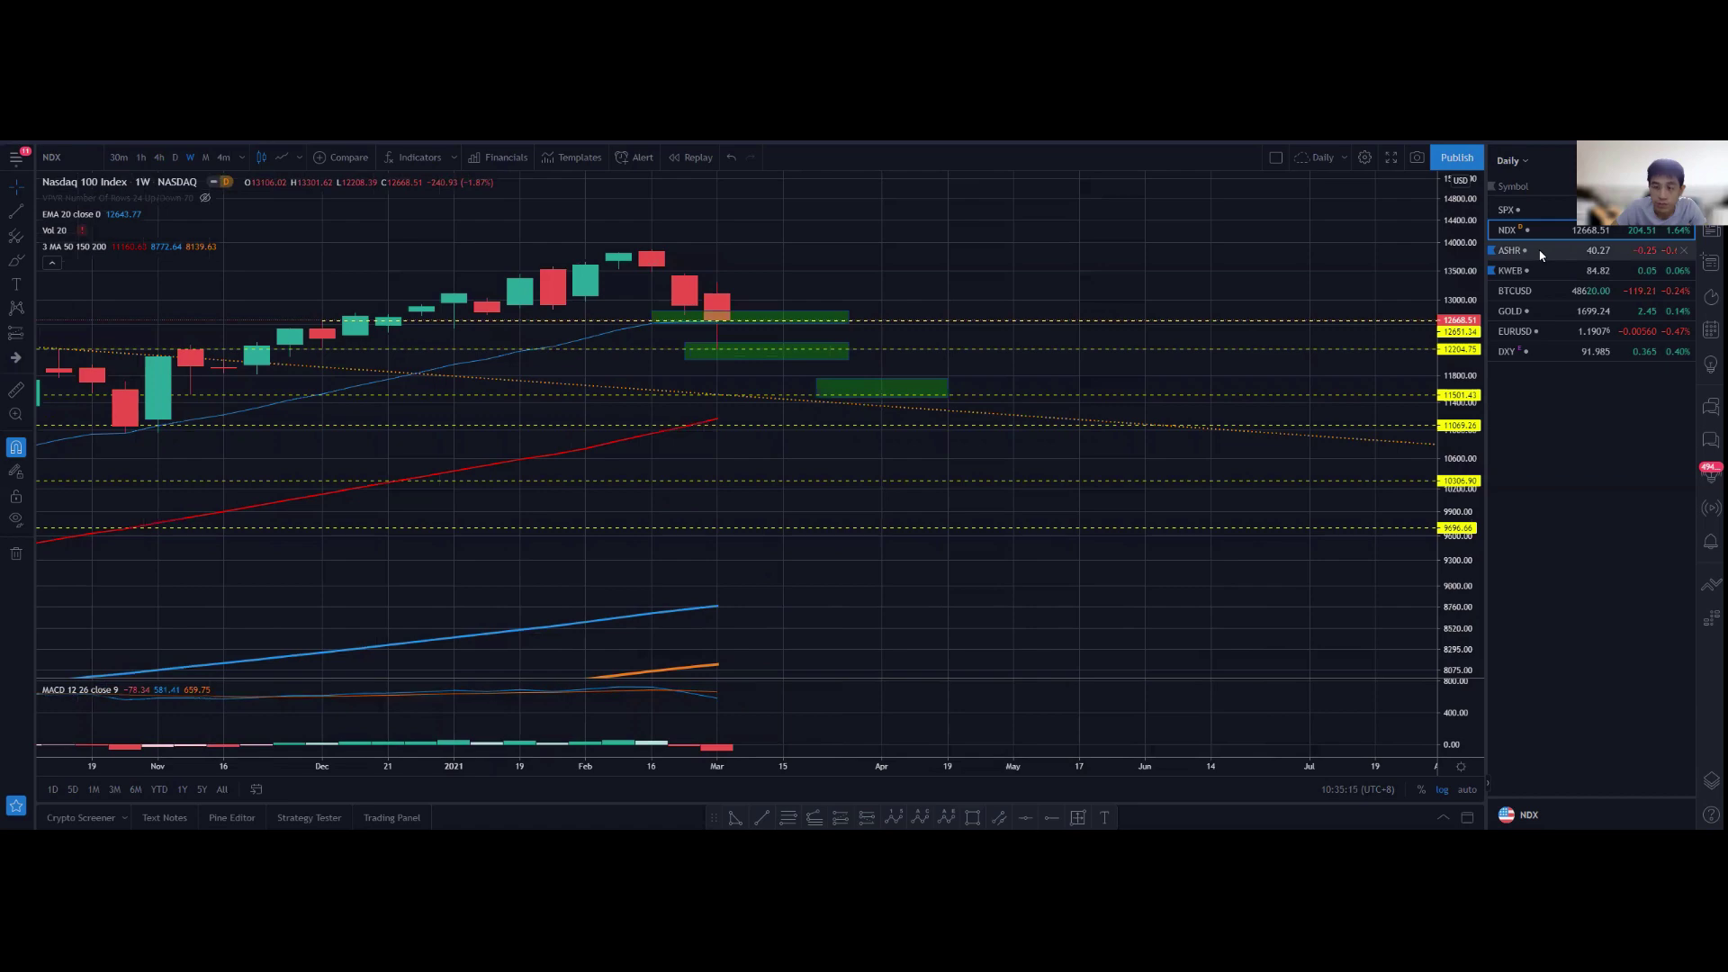
pyautogui.click(1540, 255)
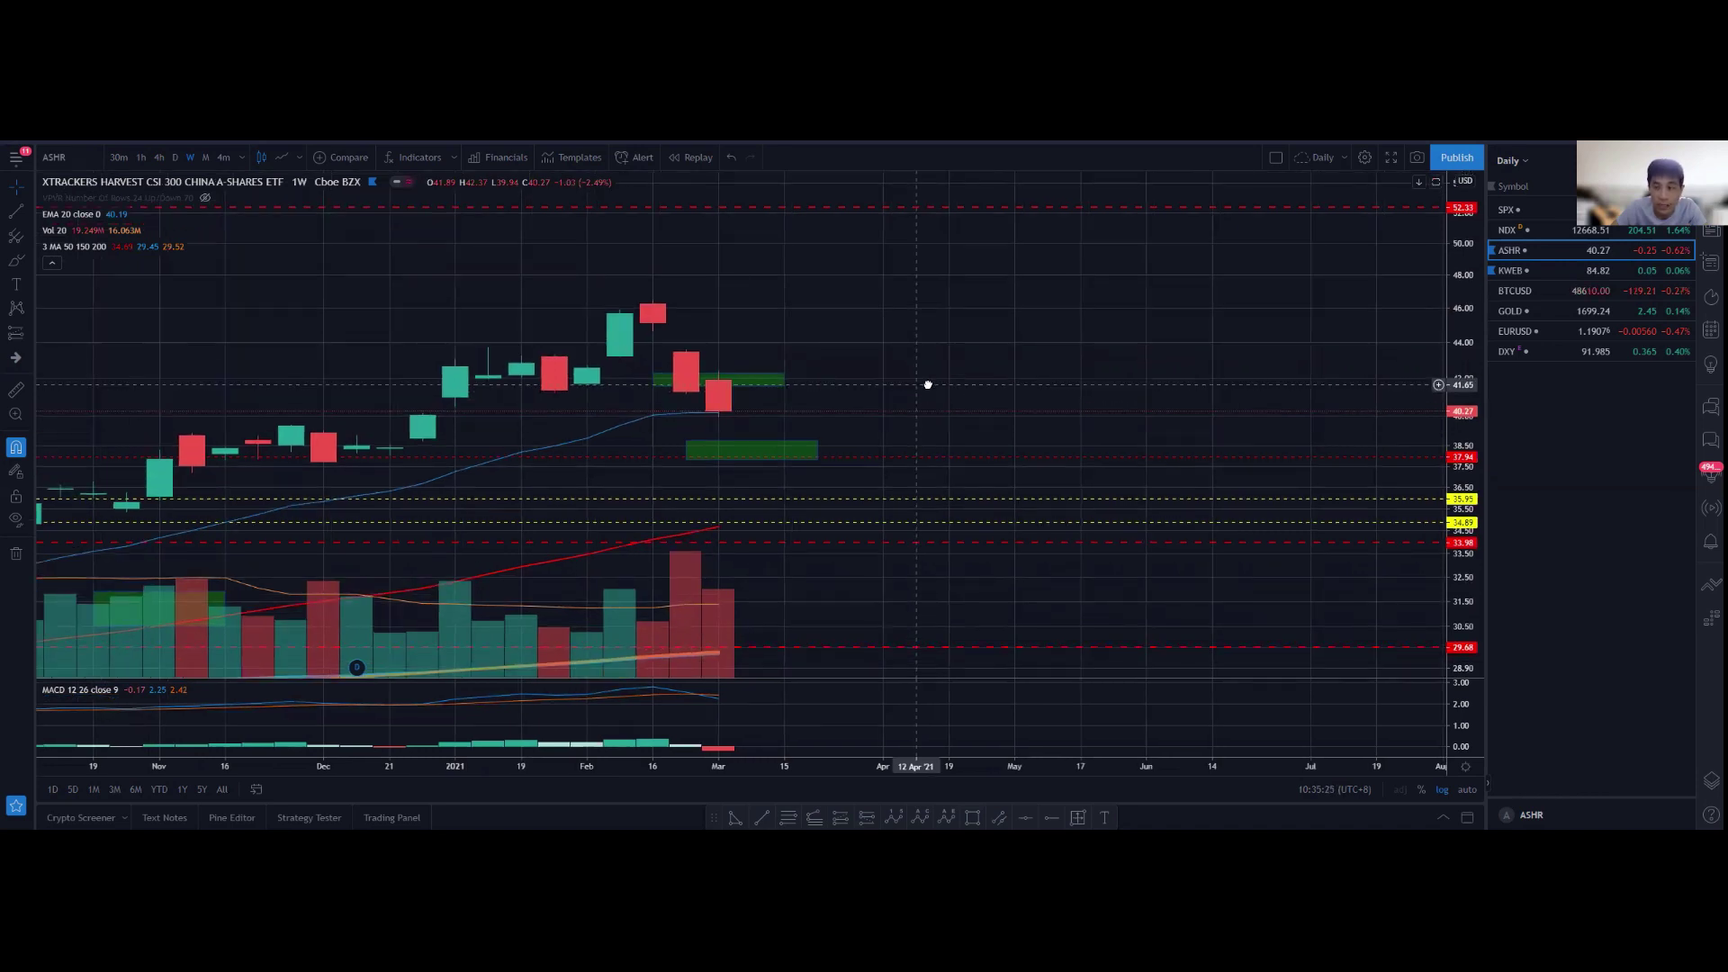
# Pan the ASHR weekly chart, then move to KWEB and shift its view to reveal lower levels
pyautogui.moveTo(928, 385); pyautogui.dragTo(877, 372)
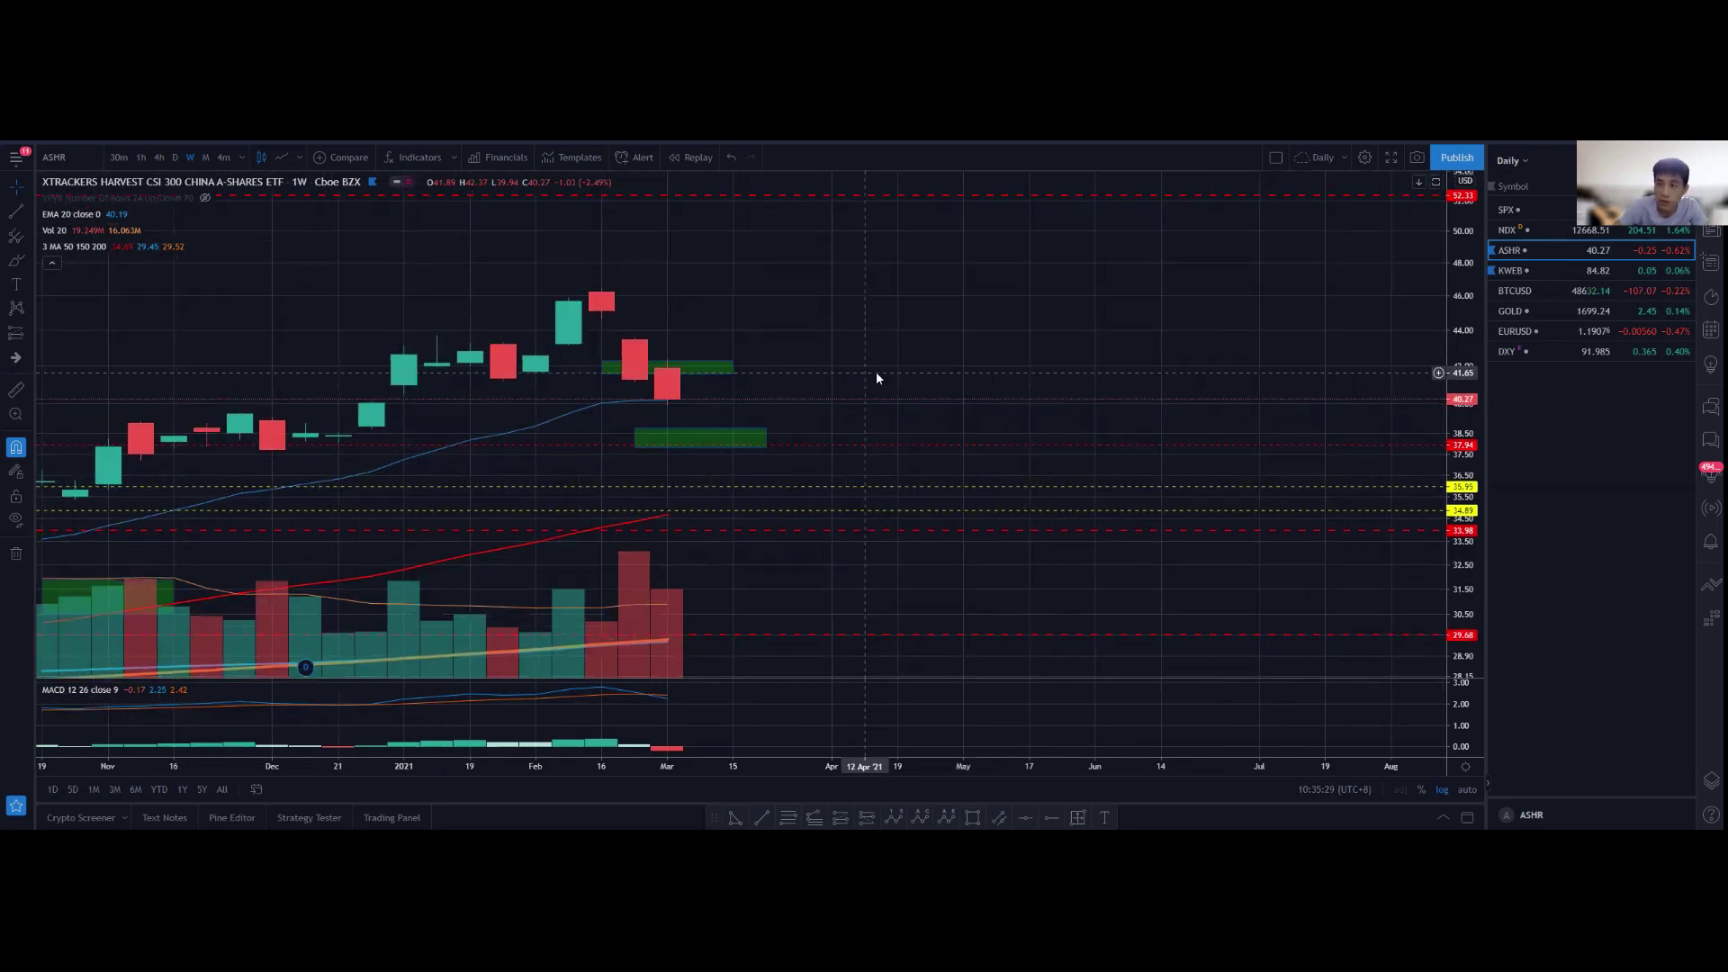
pyautogui.press('Down')
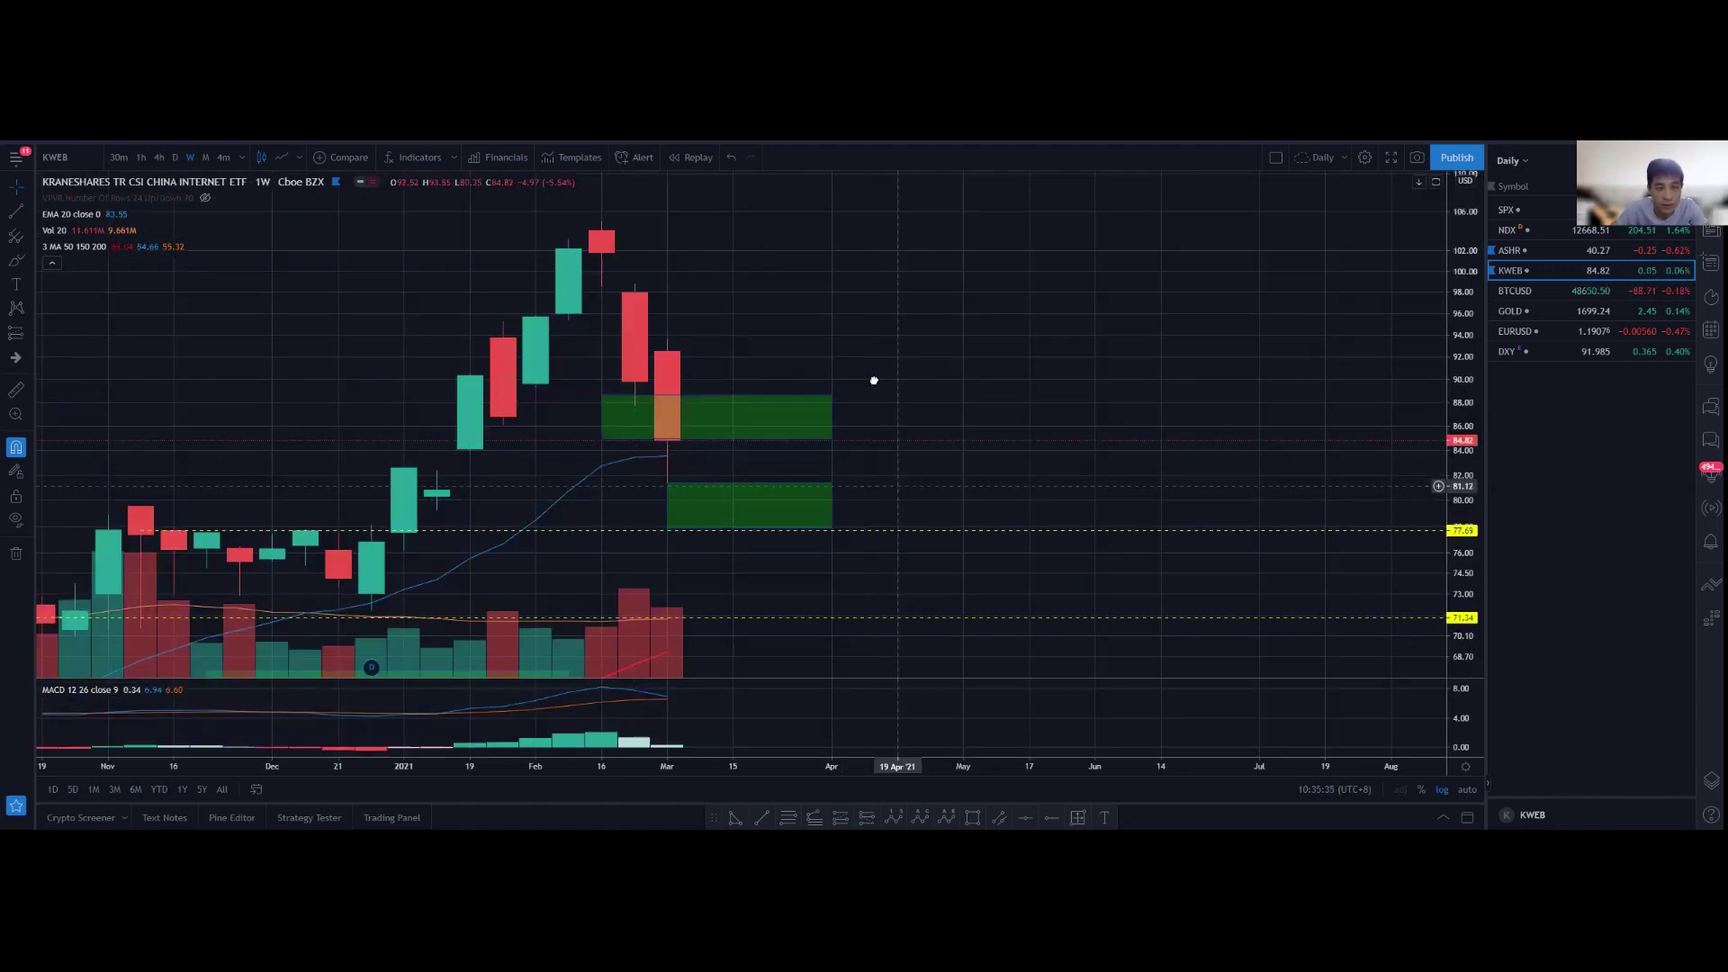
pyautogui.moveTo(873, 380); pyautogui.dragTo(1099, 348)
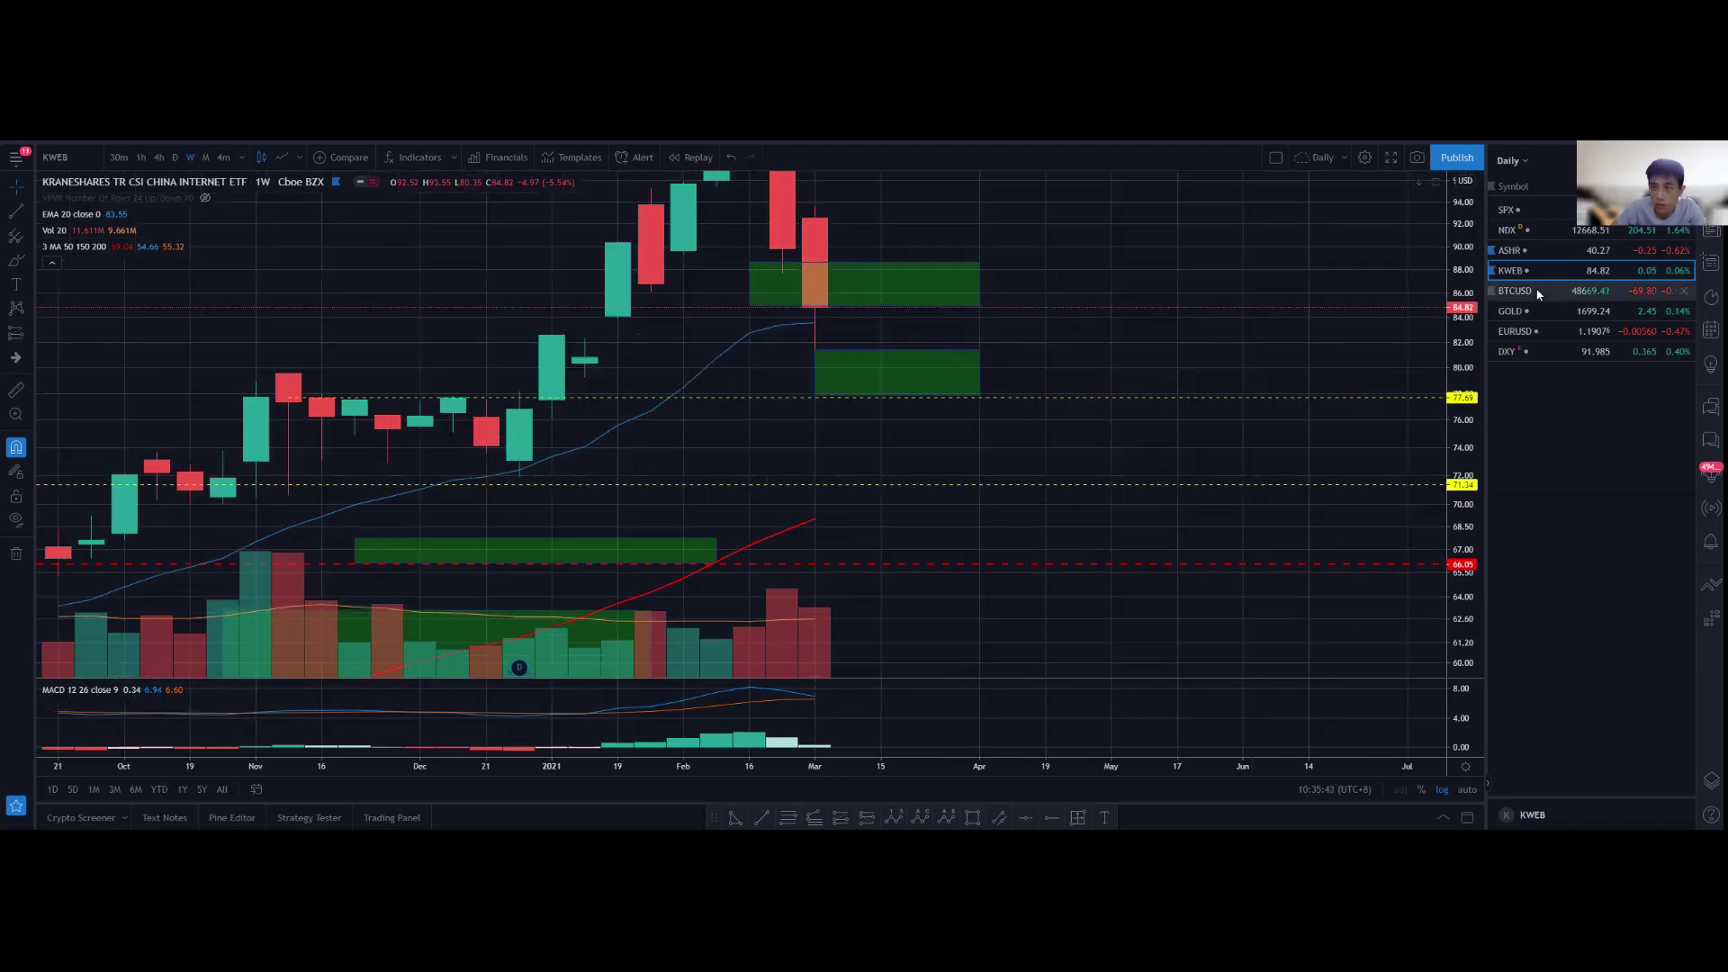
pyautogui.click(1521, 291)
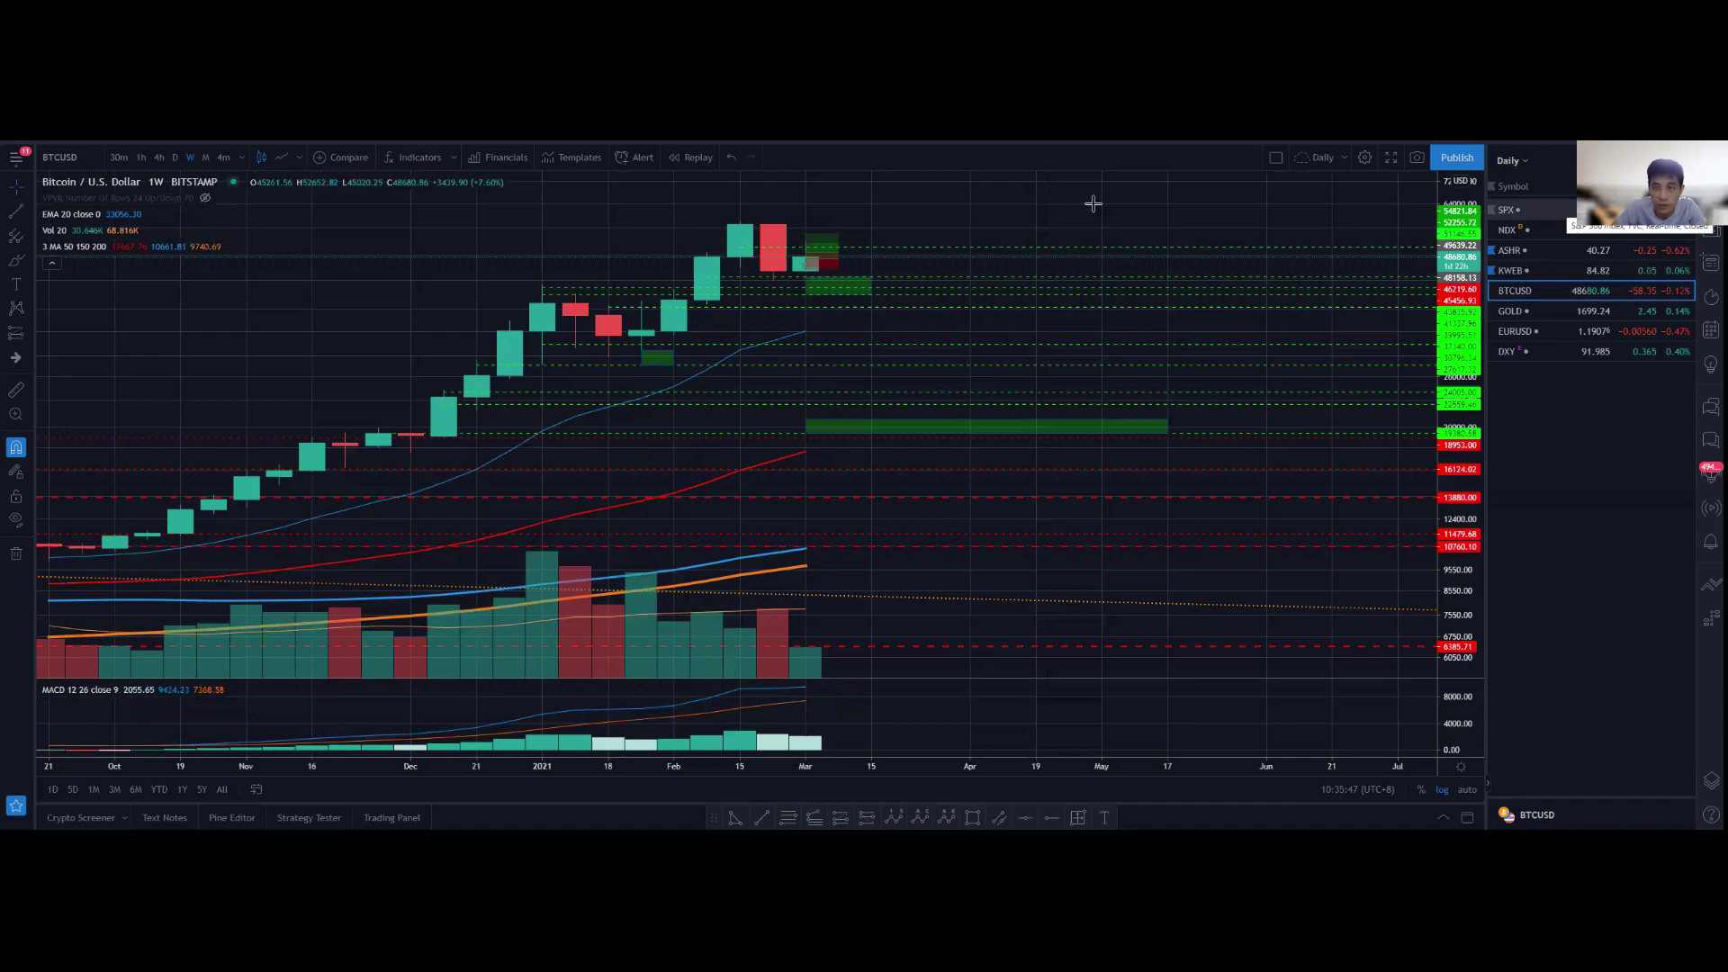
# Pan and tighten the BTCUSD weekly chart so the latest candles and green zones are visible
pyautogui.moveTo(1039, 263); pyautogui.dragTo(1038, 304)
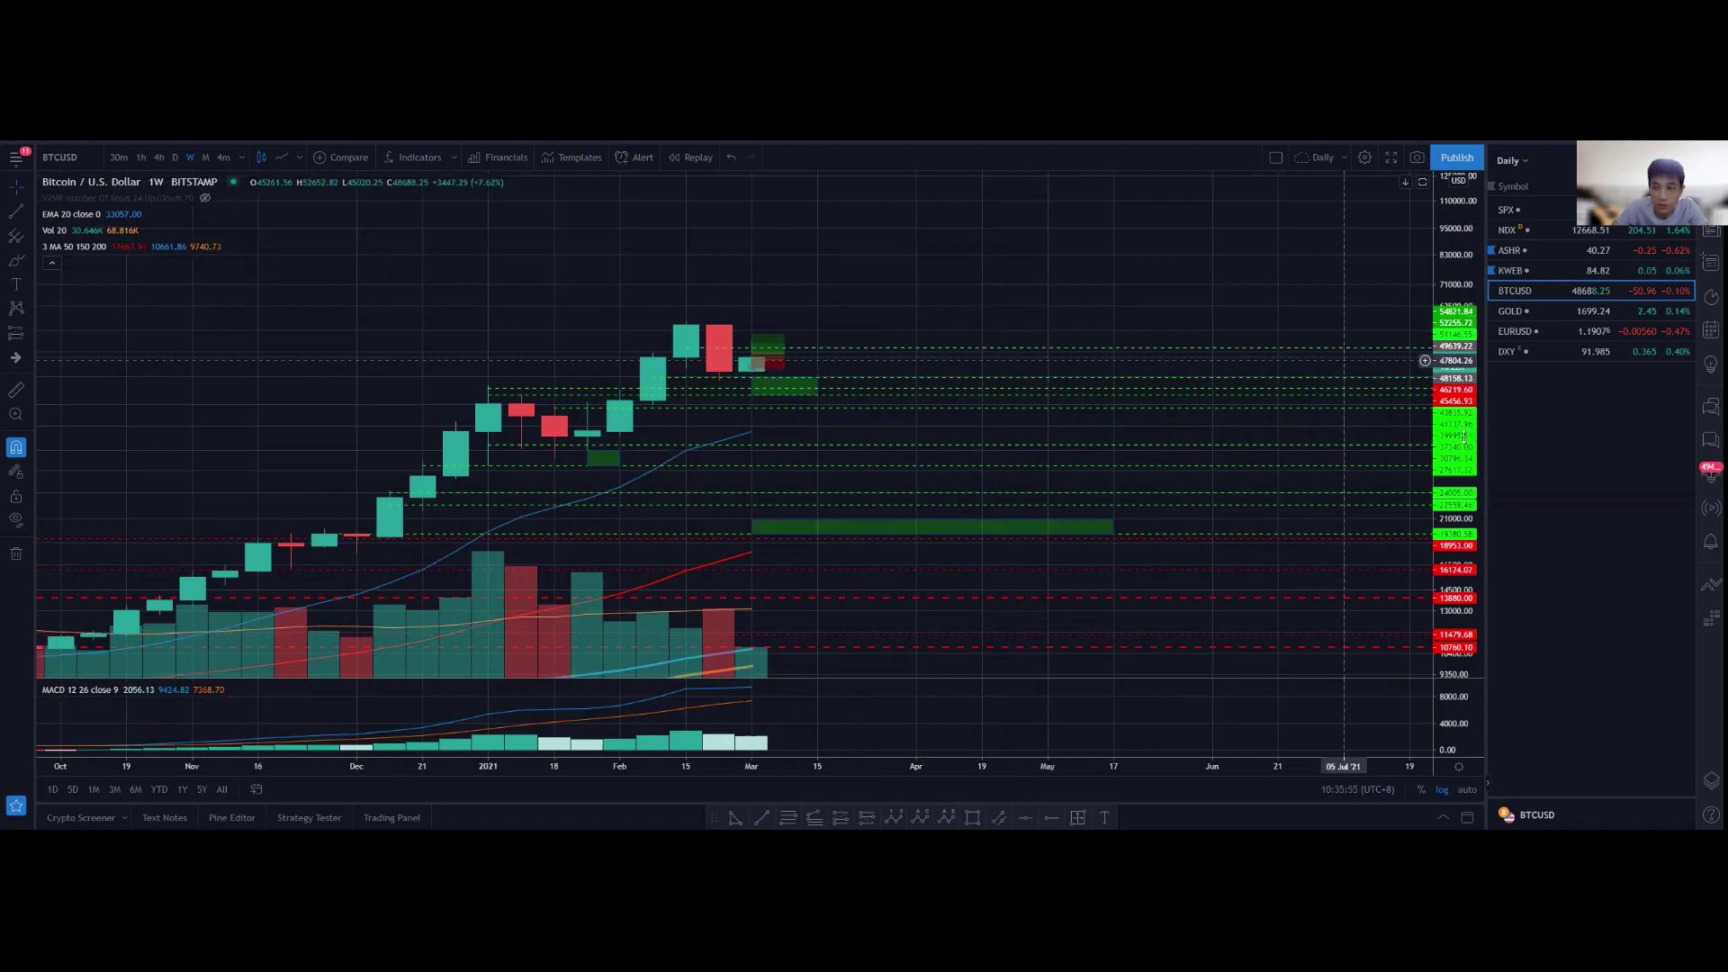
pyautogui.moveTo(1443, 311); pyautogui.dragTo(1443, 270)
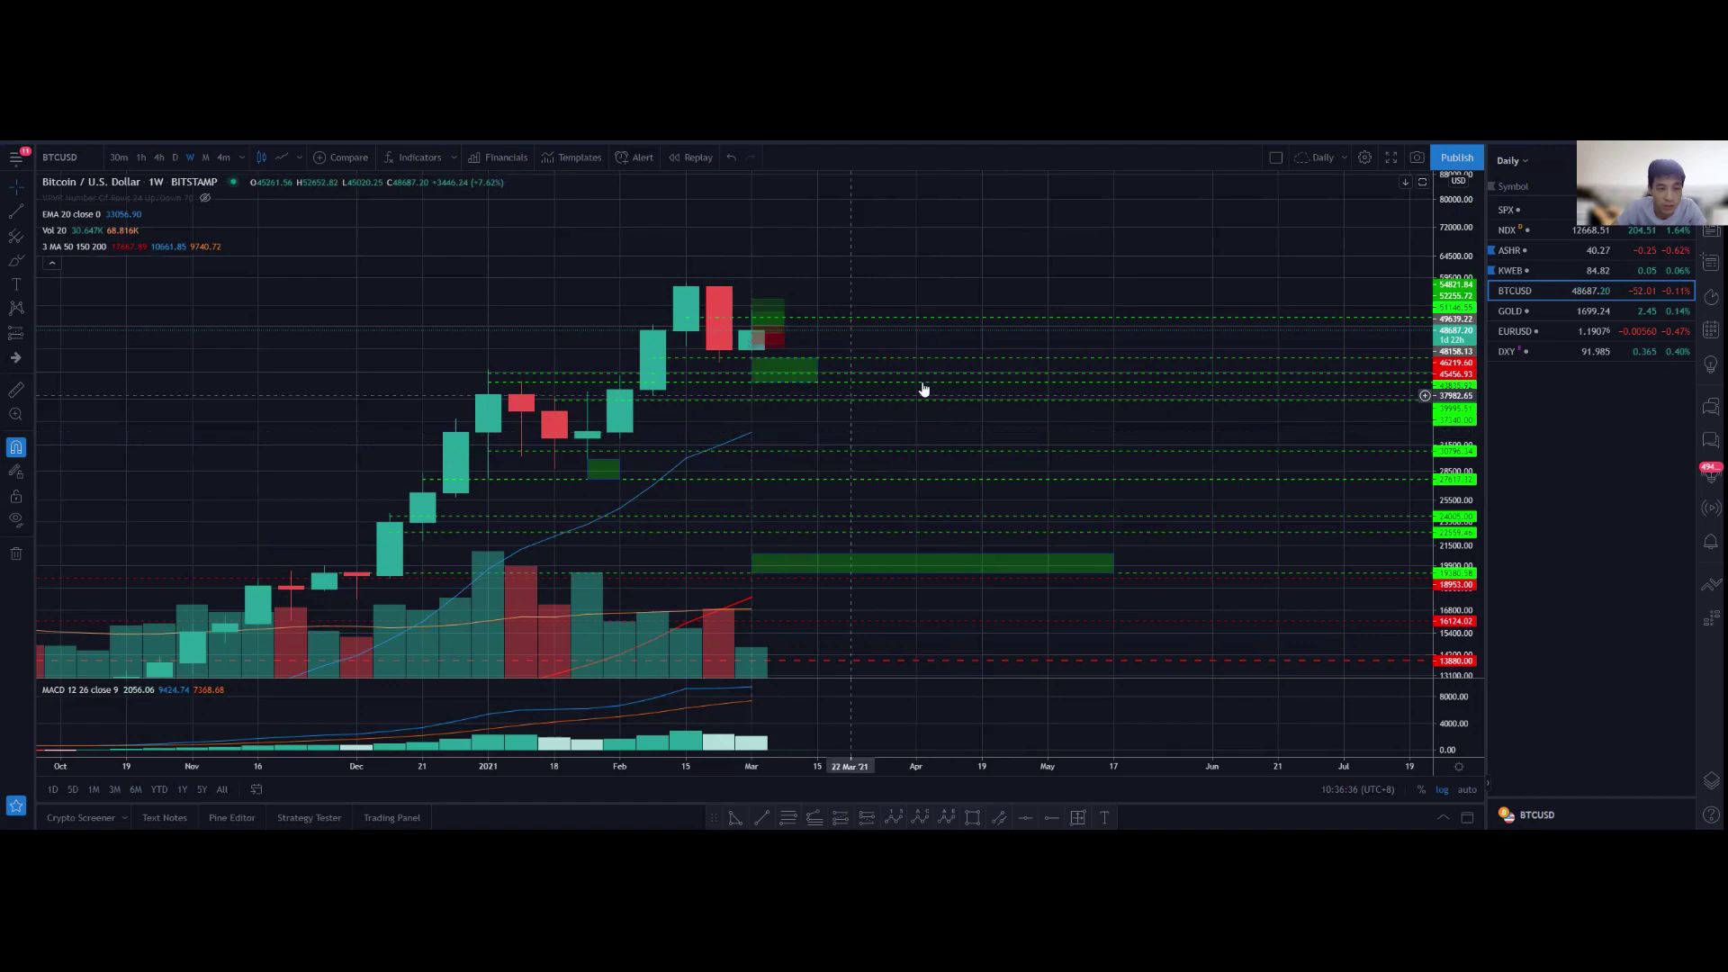
pyautogui.moveTo(752, 451); pyautogui.dragTo(691, 458)
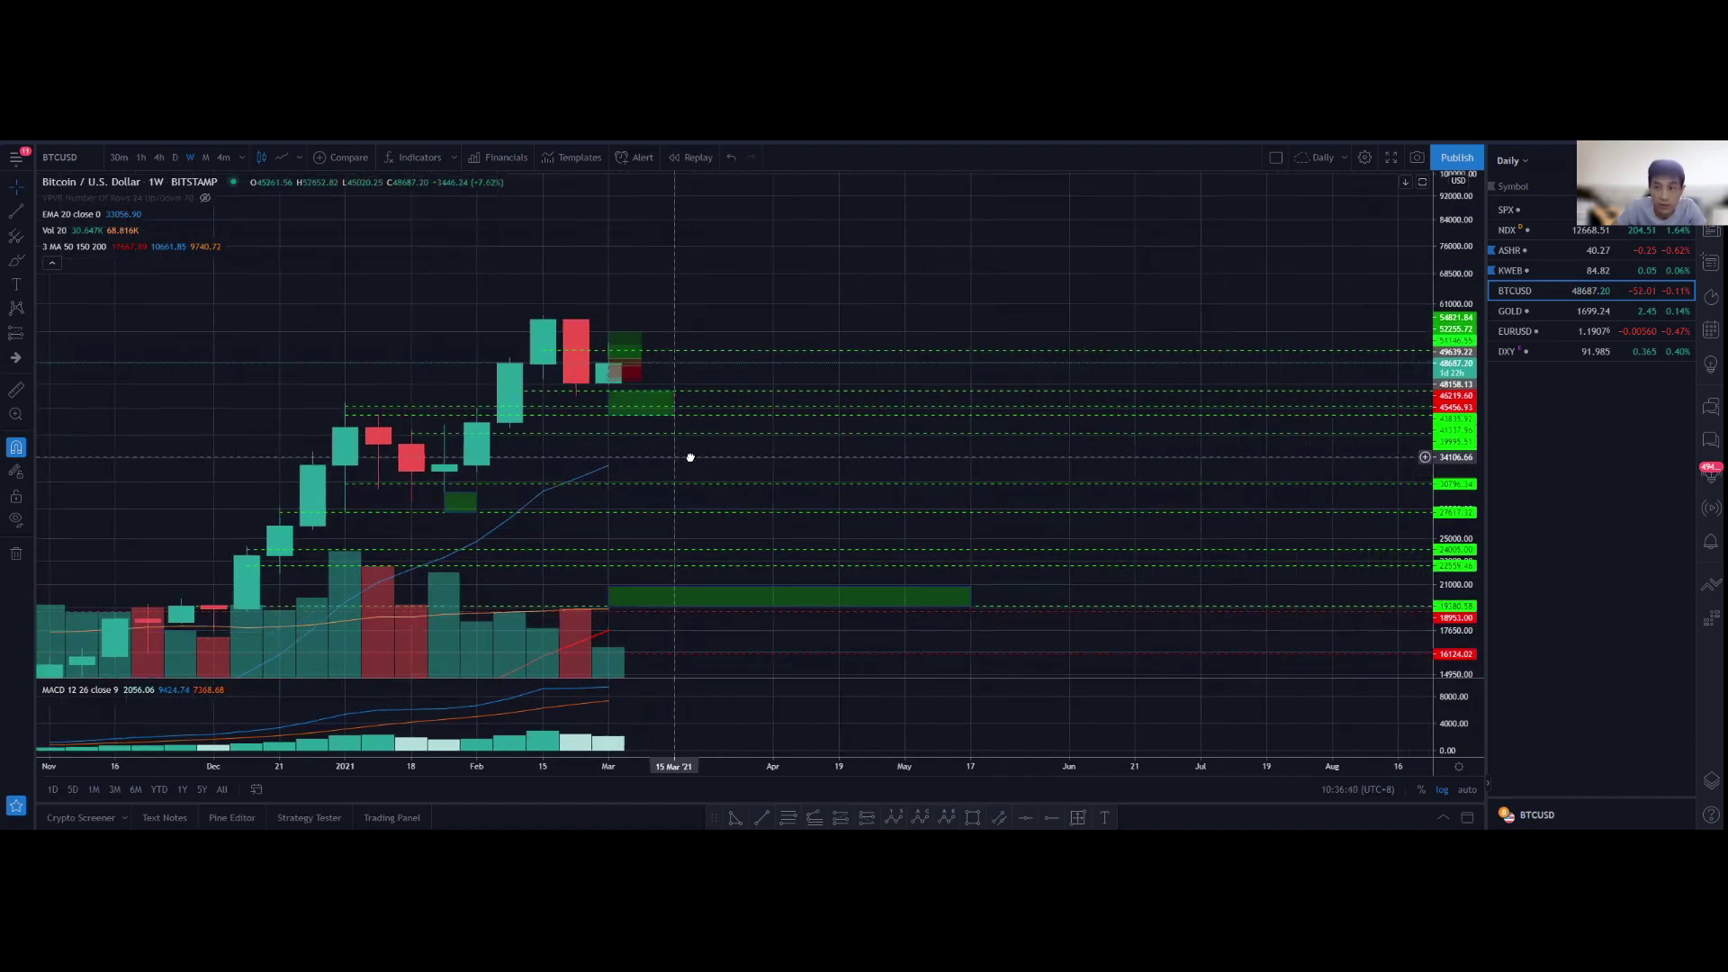
# Switch BTCUSD to daily candles and frame the recent candles with higher price levels shown
pyautogui.click(179, 157)
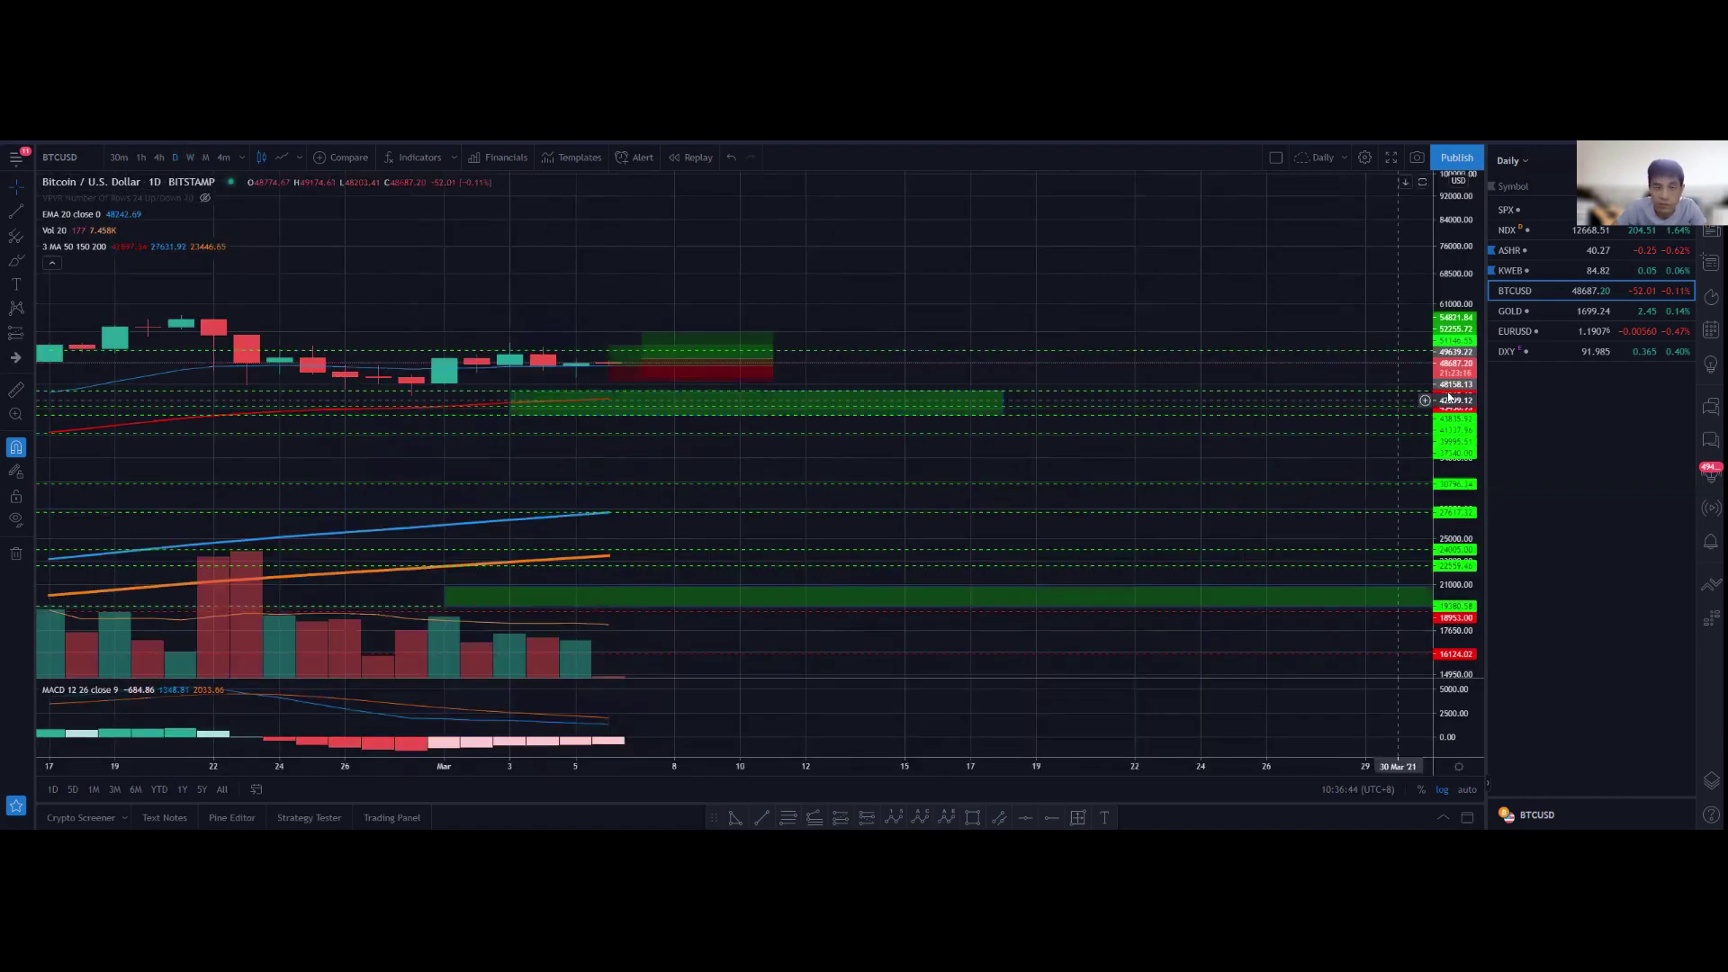
pyautogui.moveTo(834, 277); pyautogui.dragTo(976, 255)
pyautogui.hscroll(-2, 1096, 261)
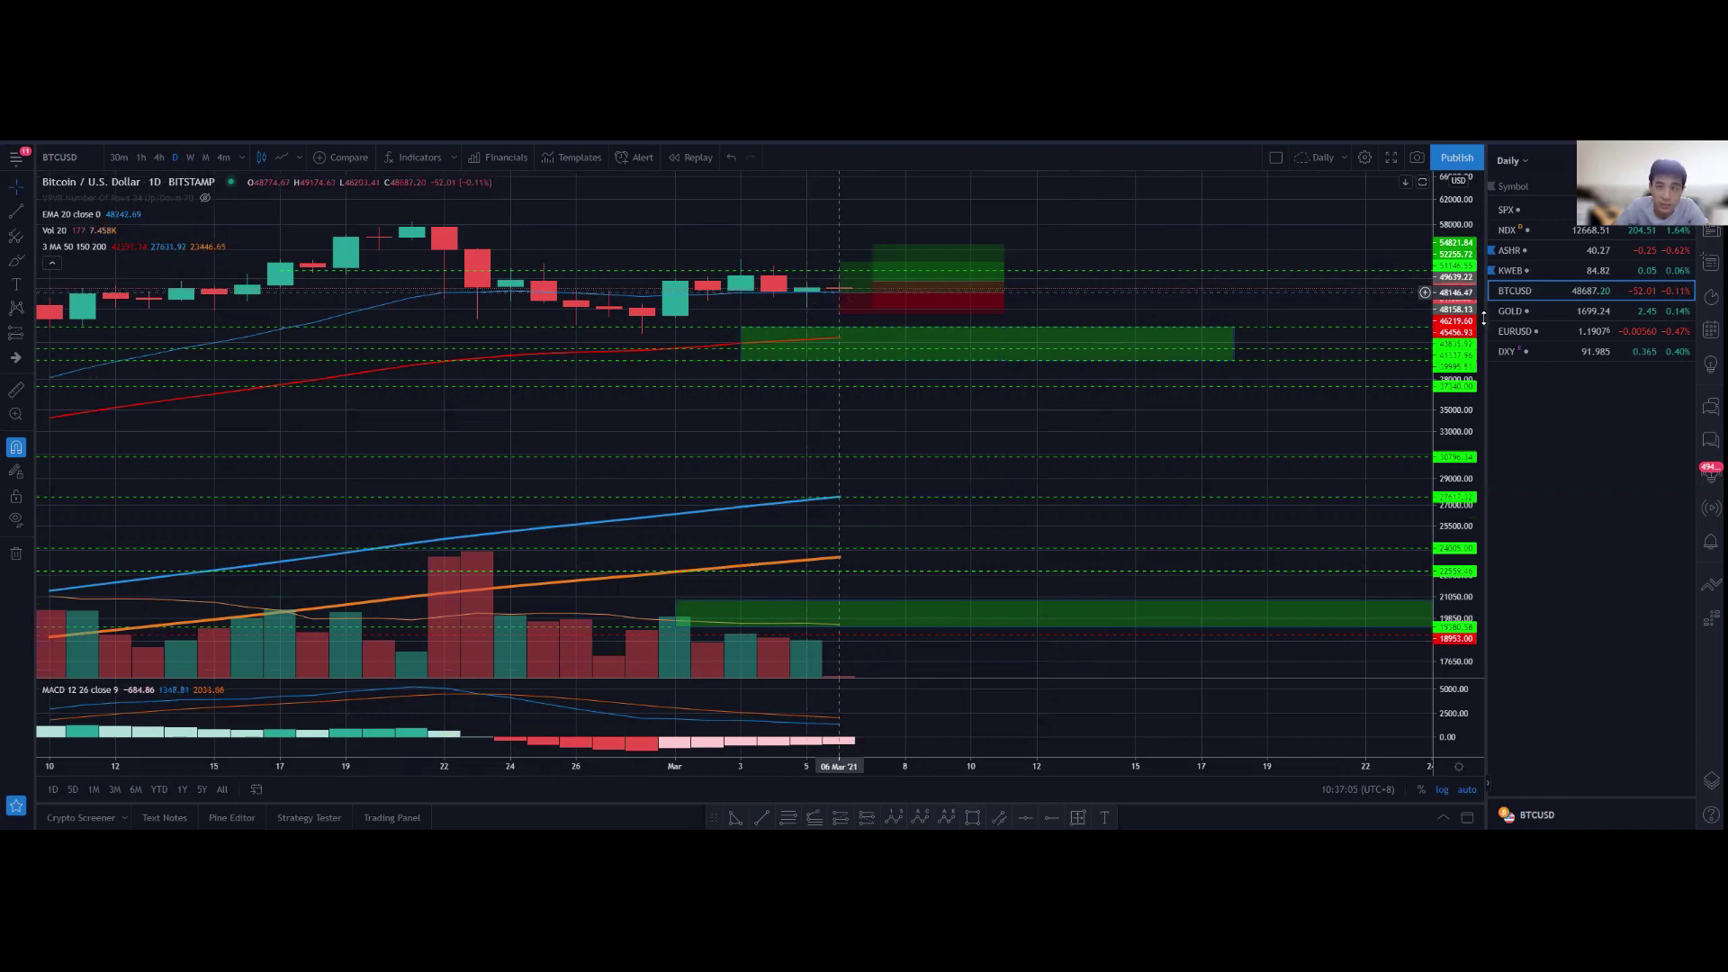
pyautogui.hscroll(1, 1177, 262)
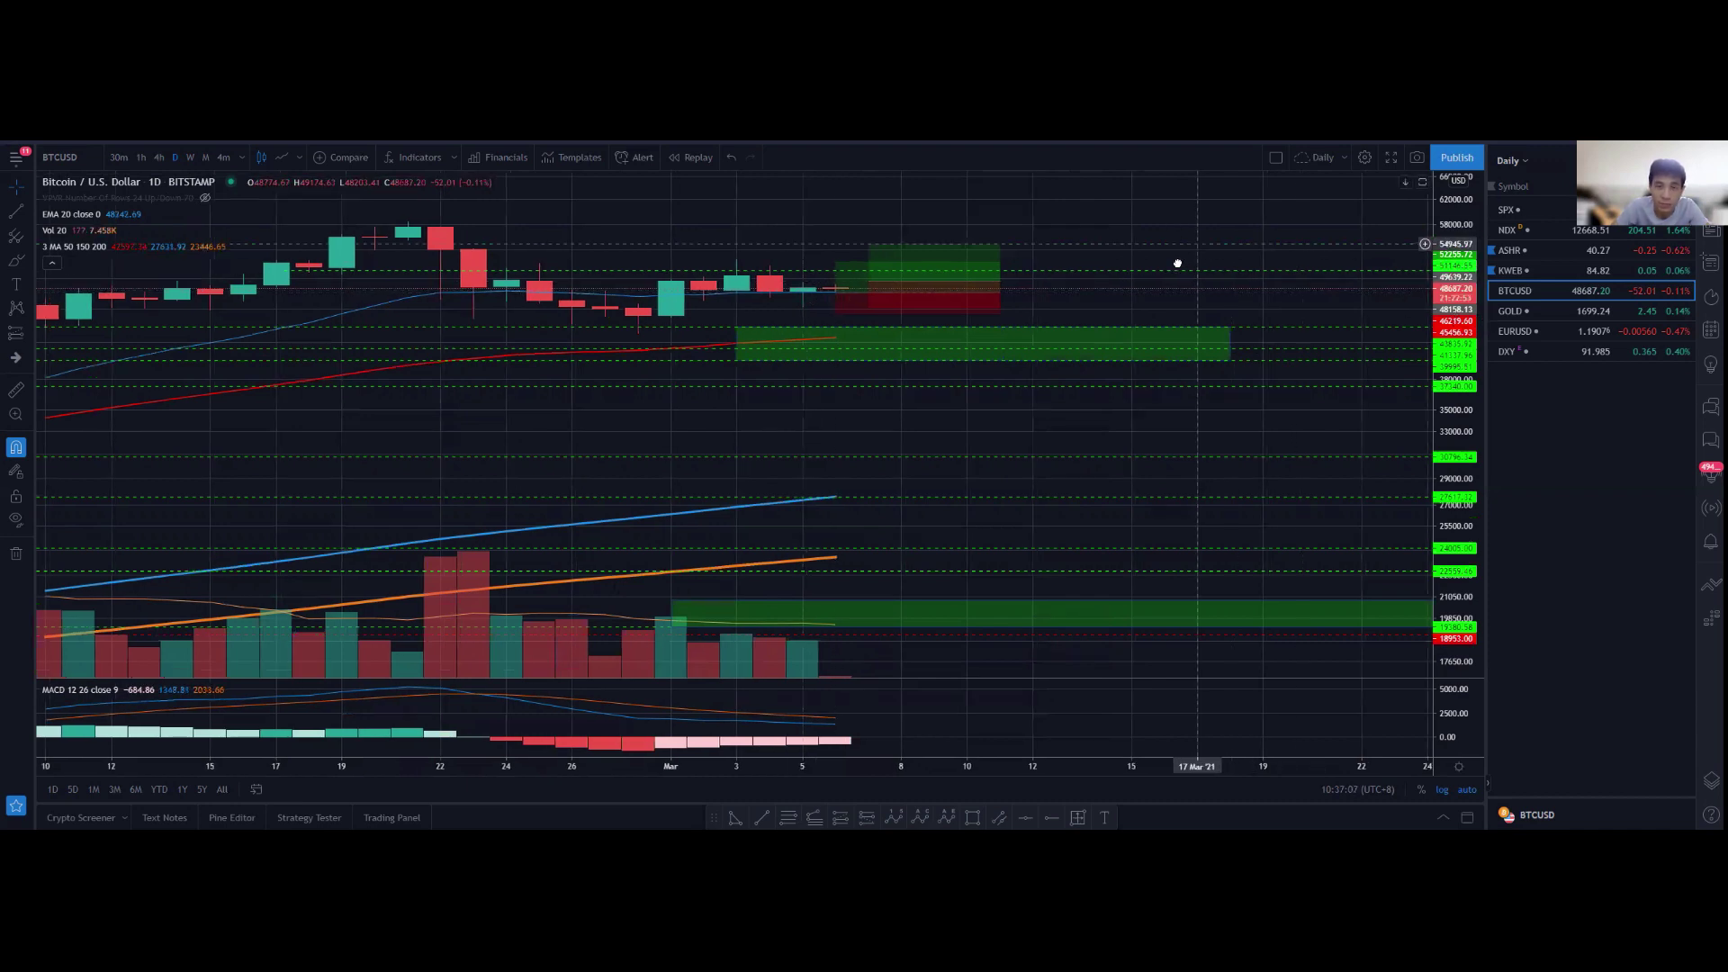
pyautogui.moveTo(1149, 282); pyautogui.dragTo(1141, 486)
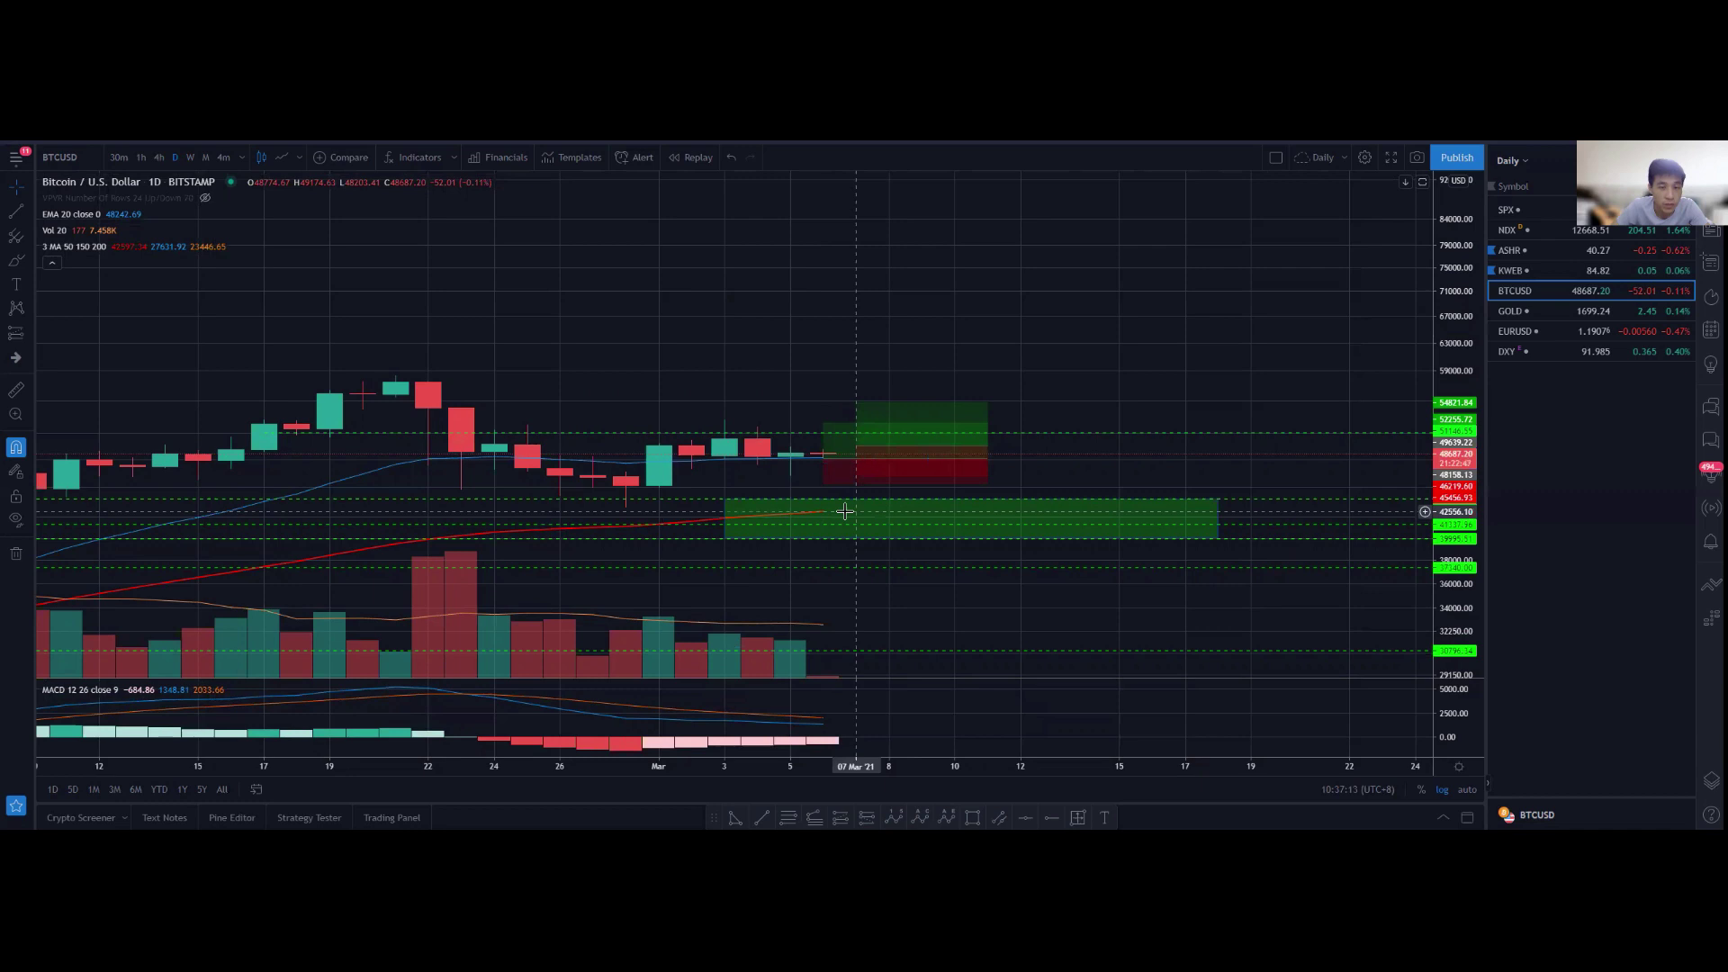
pyautogui.click(162, 157)
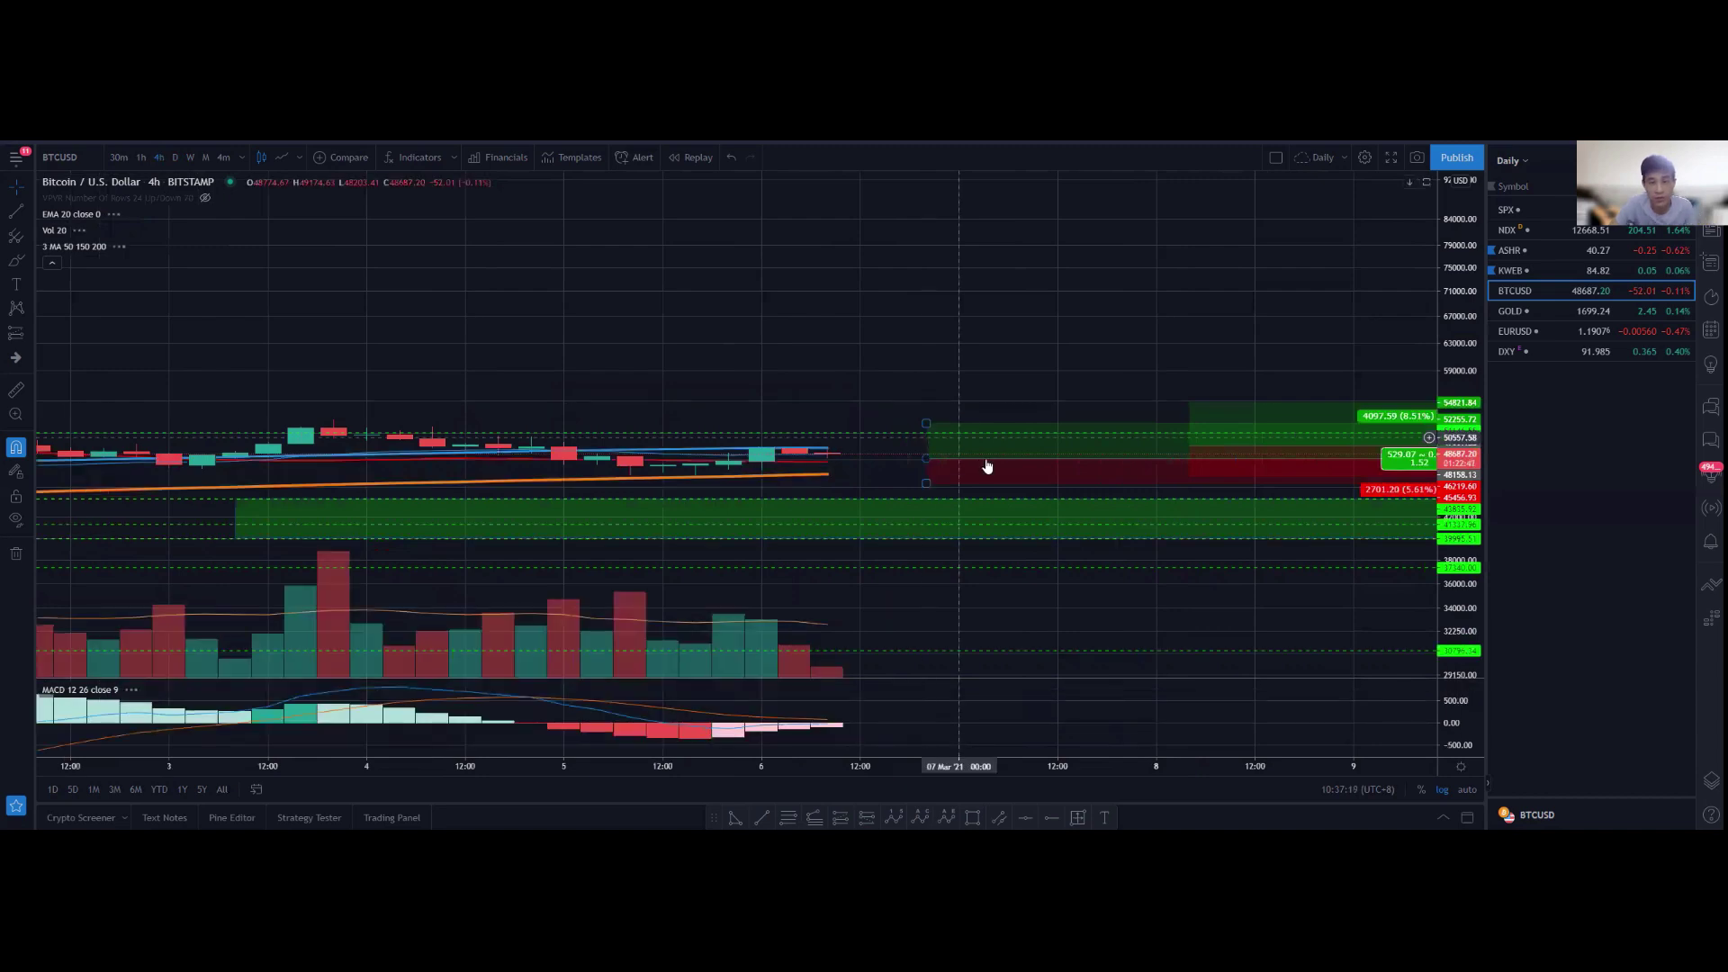
# Reset the 4h price scale, change candles to a line chart, and delete the older long-position box
pyautogui.click(1420, 460)
pyautogui.doubleClick(1469, 469)
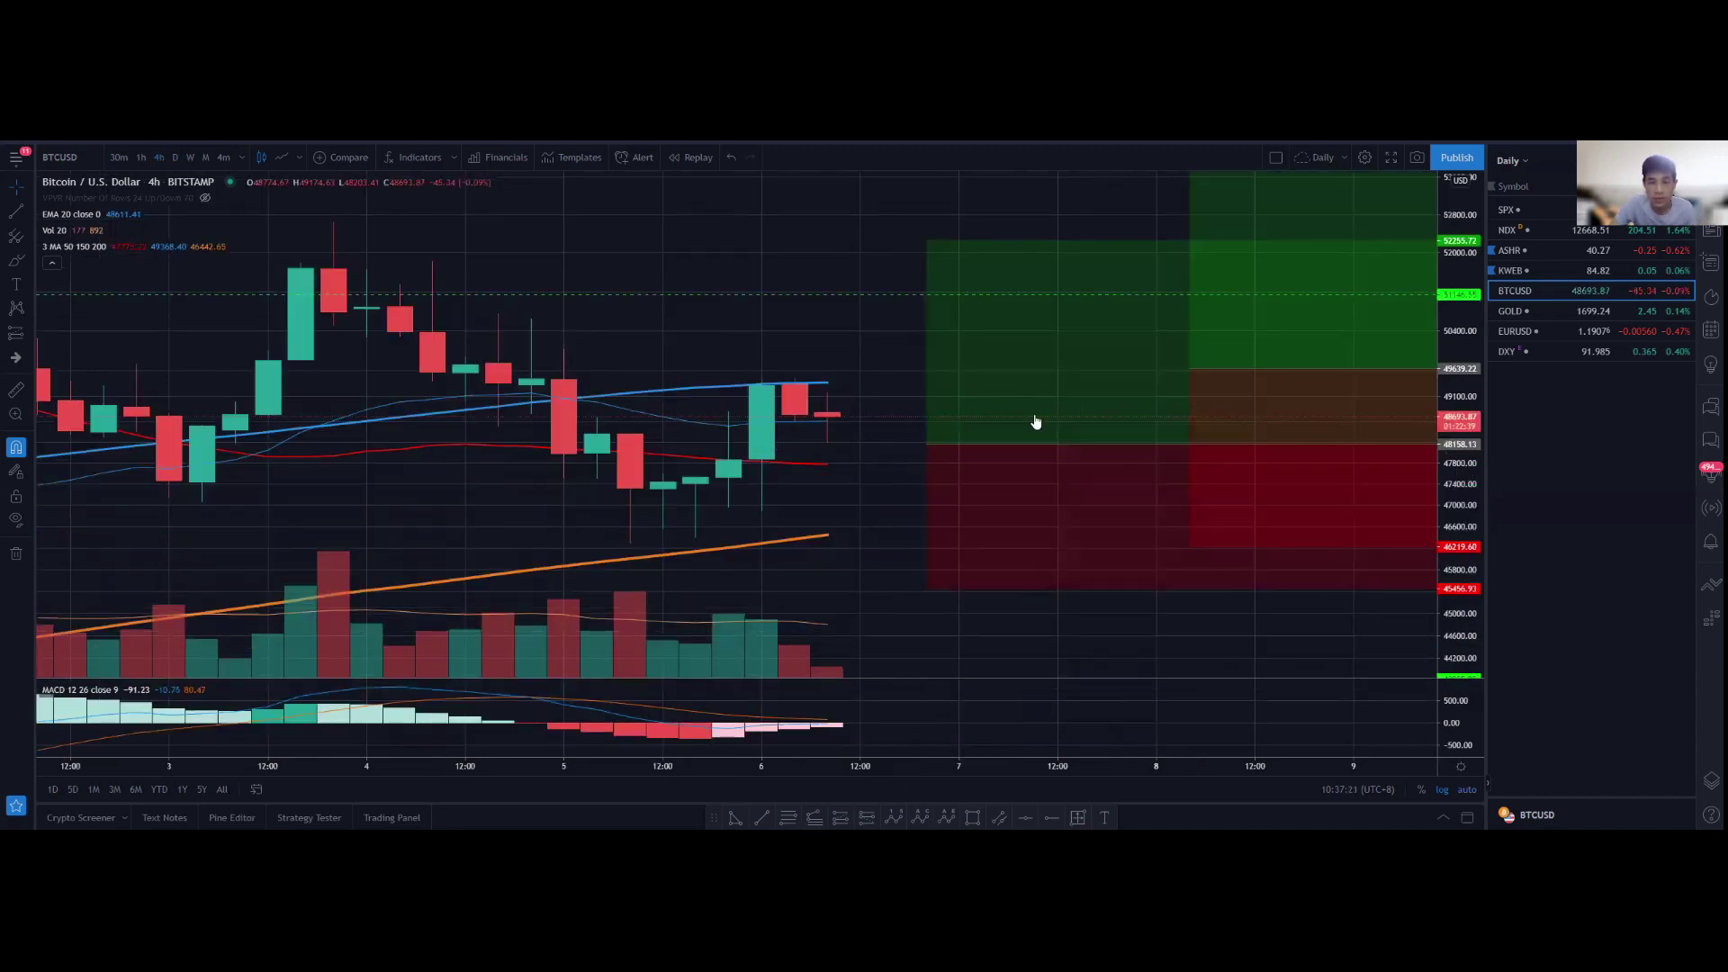
pyautogui.click(984, 424)
pyautogui.click(744, 430)
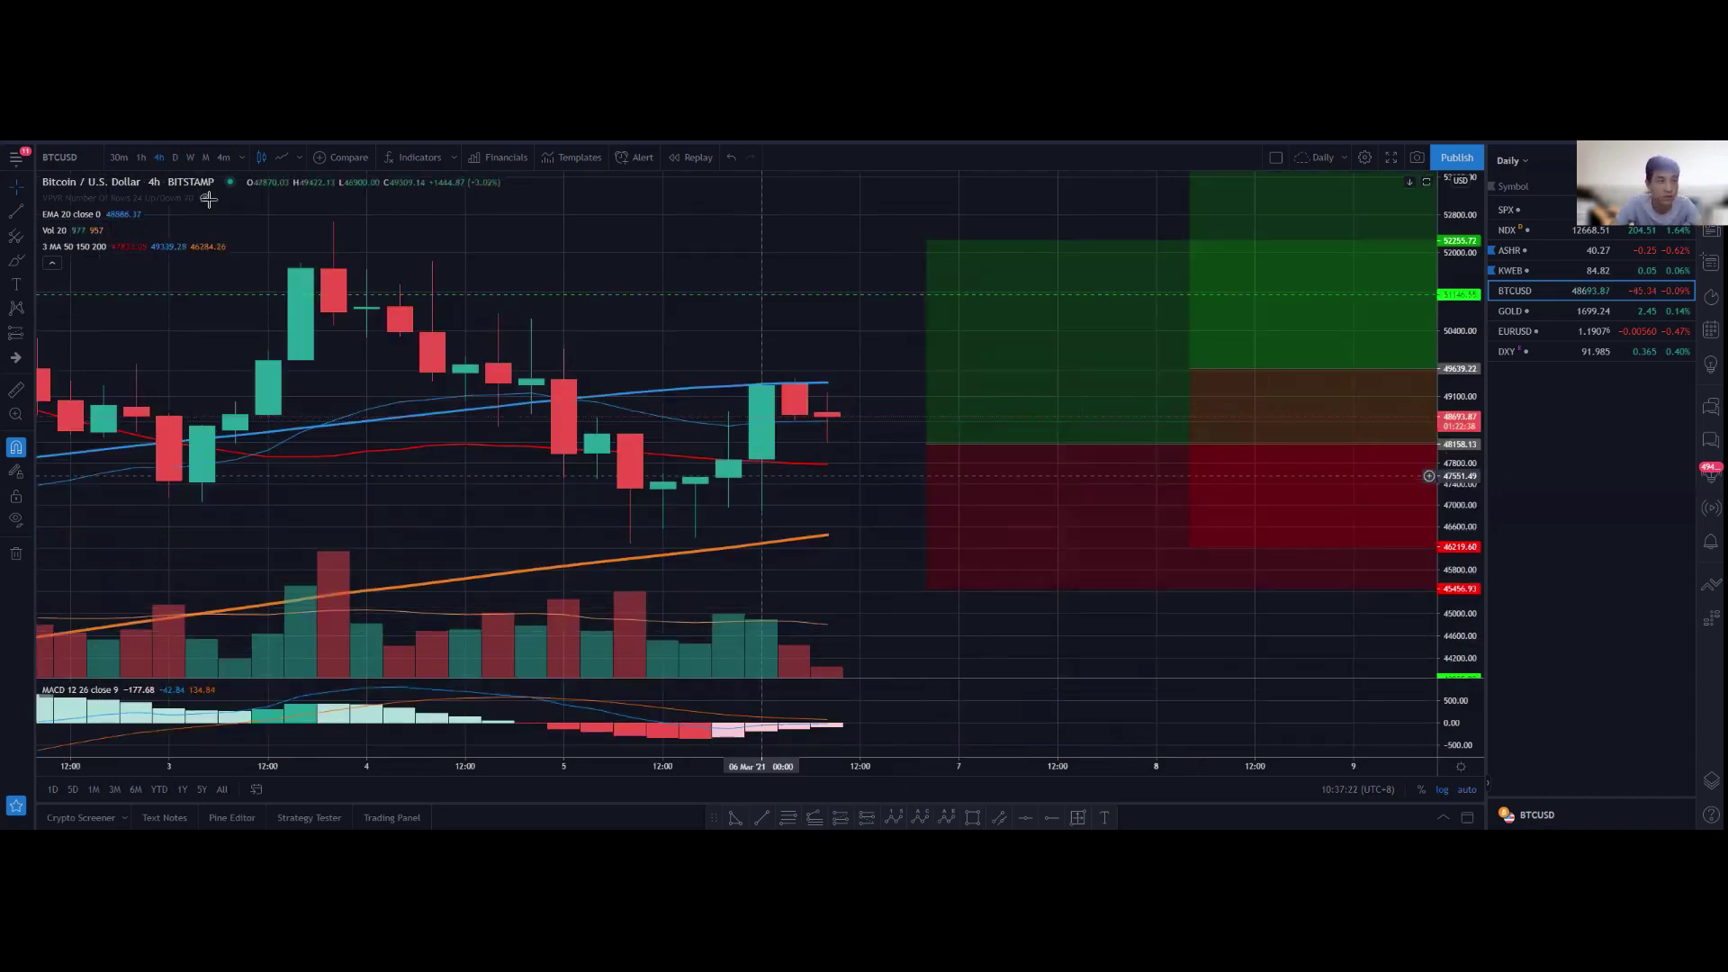
pyautogui.click(276, 157)
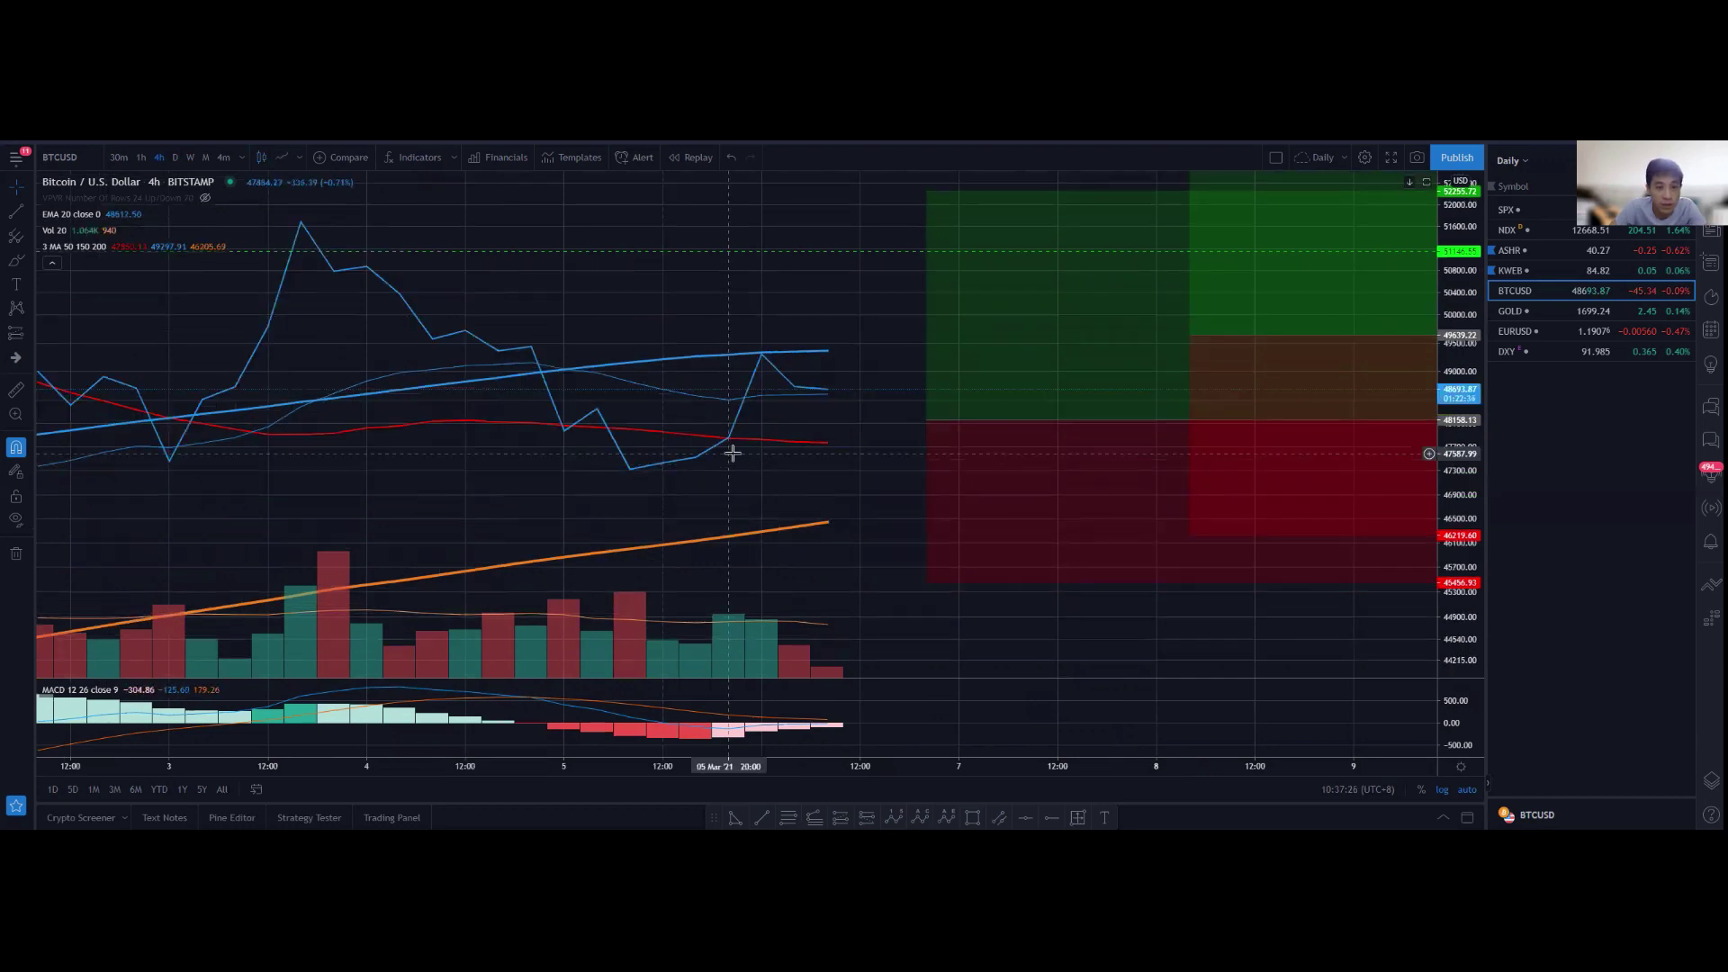
pyautogui.click(989, 457)
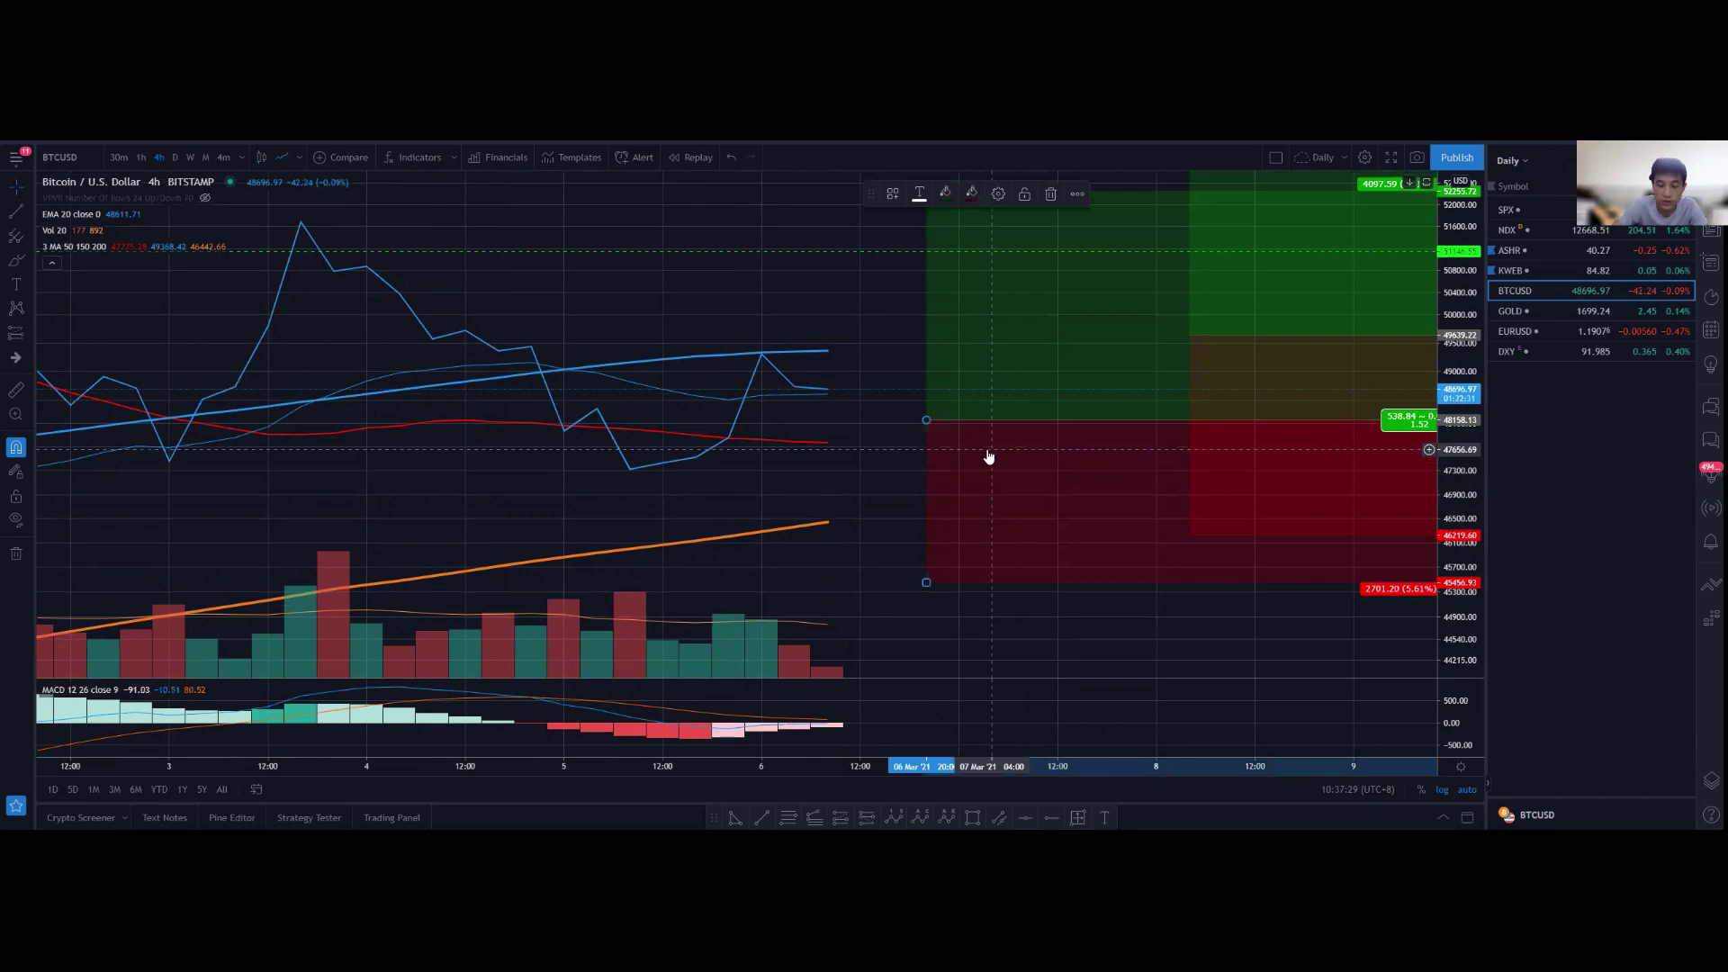
pyautogui.press('Delete')
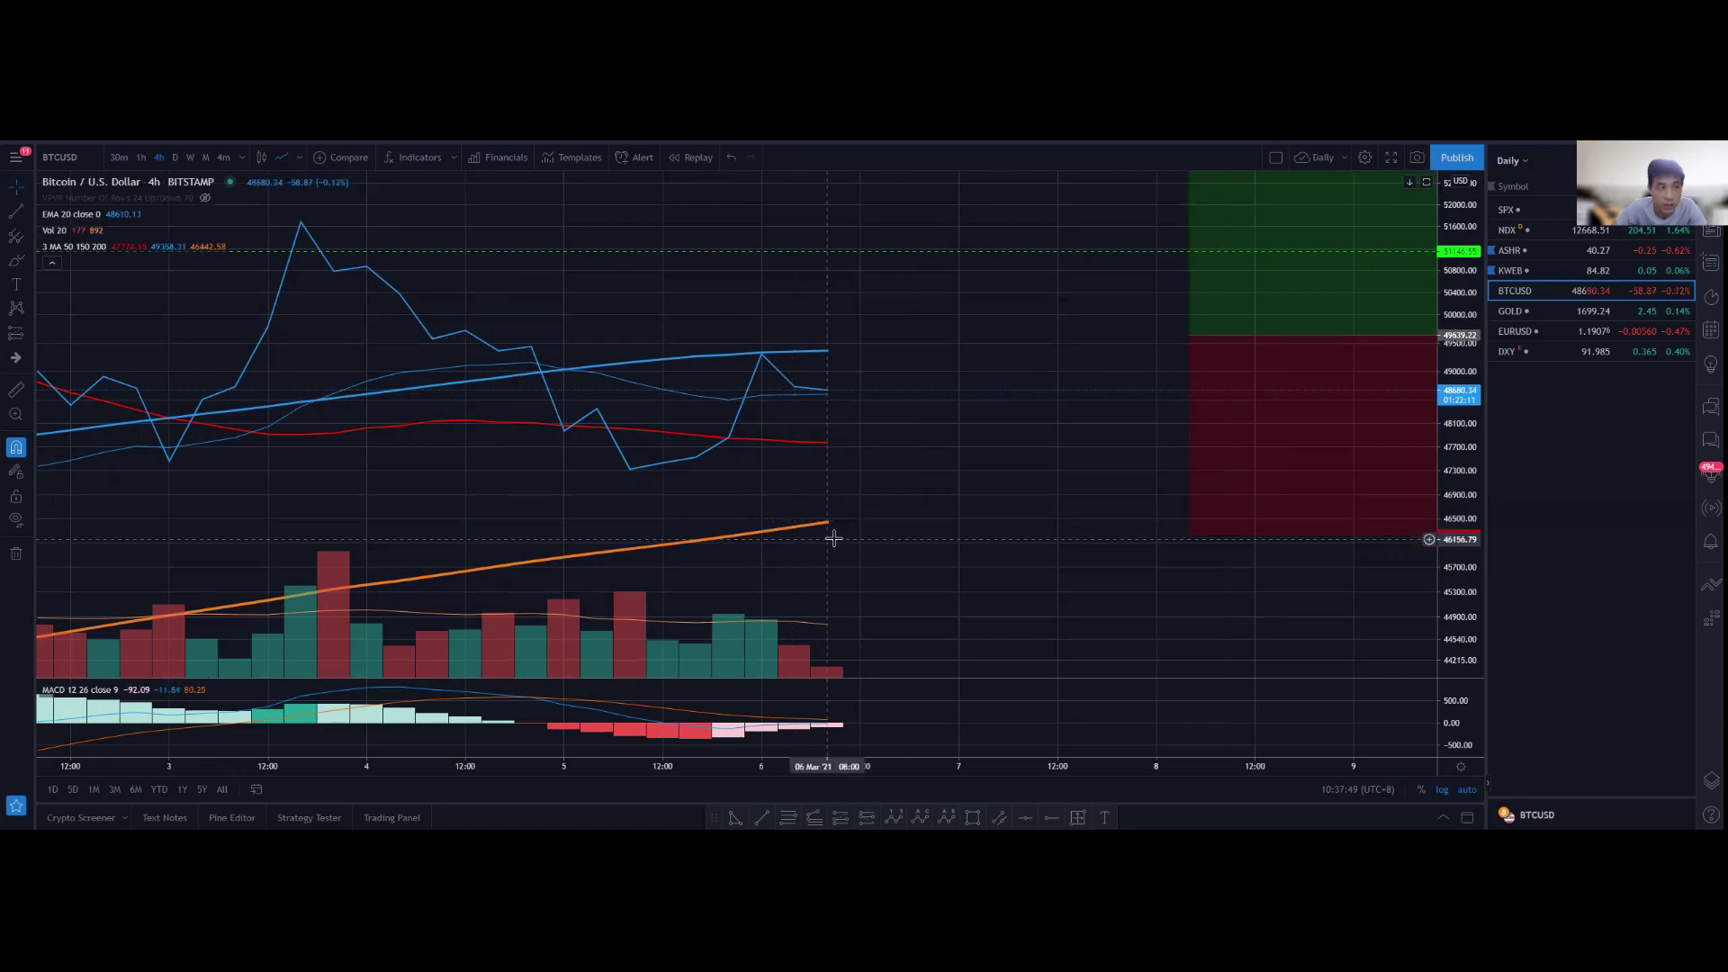
pyautogui.hotkey('alt', 'Tab')
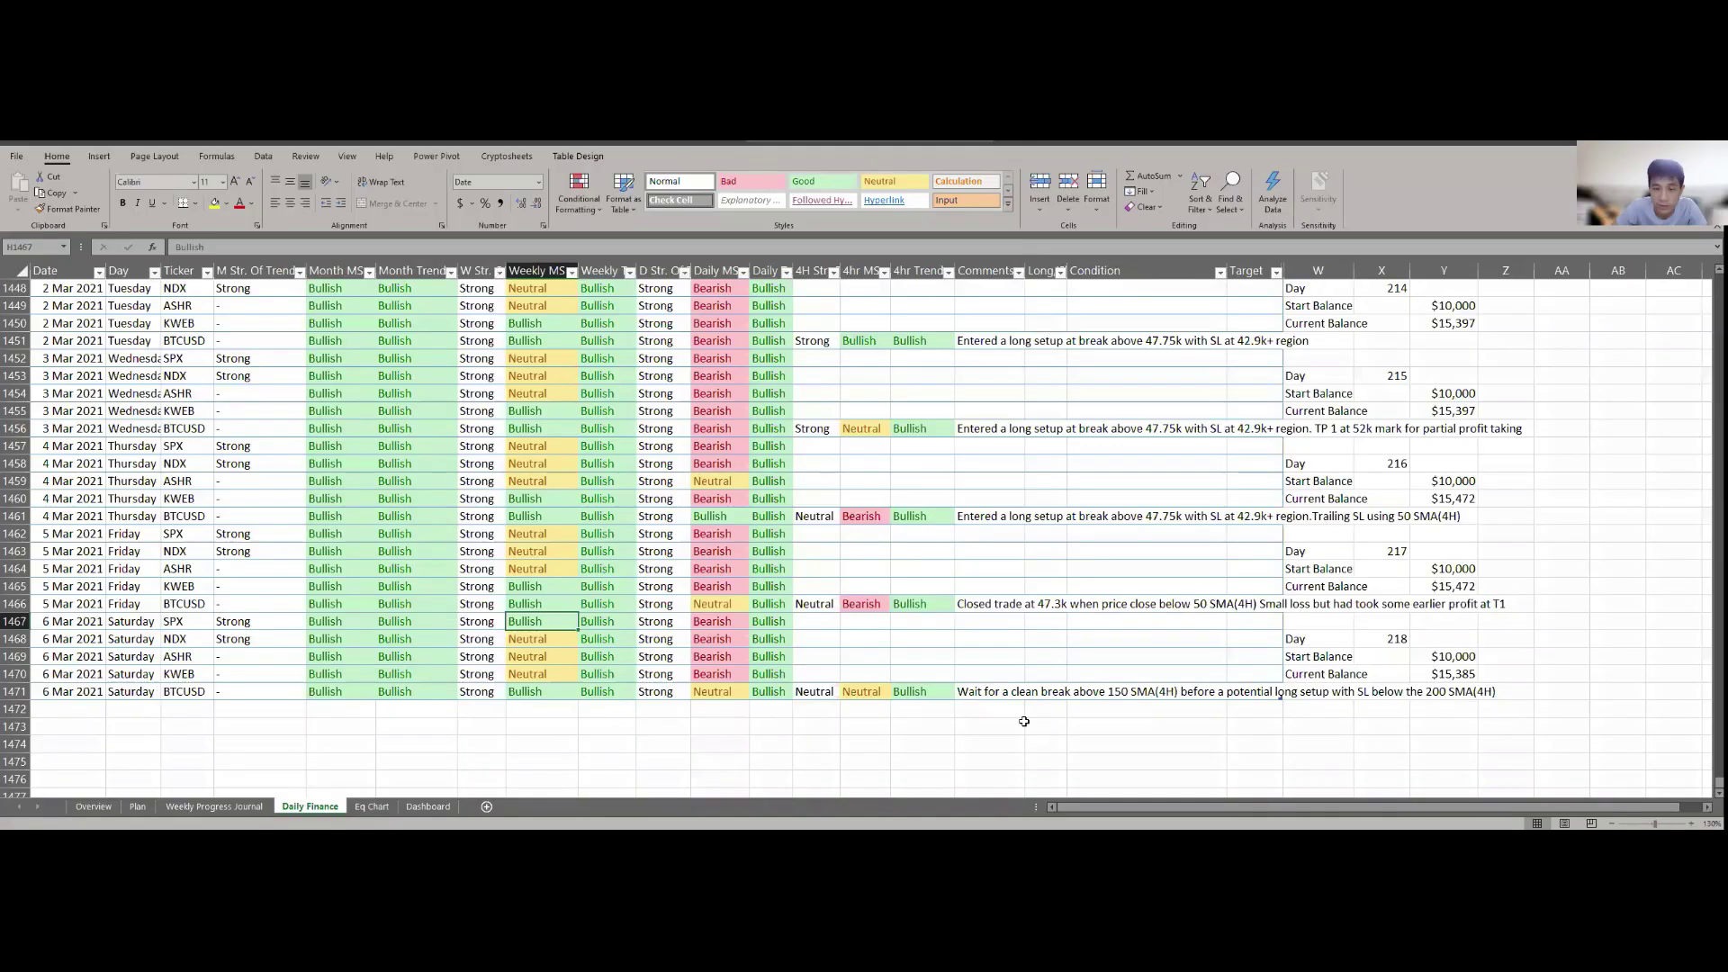
pyautogui.click(993, 691)
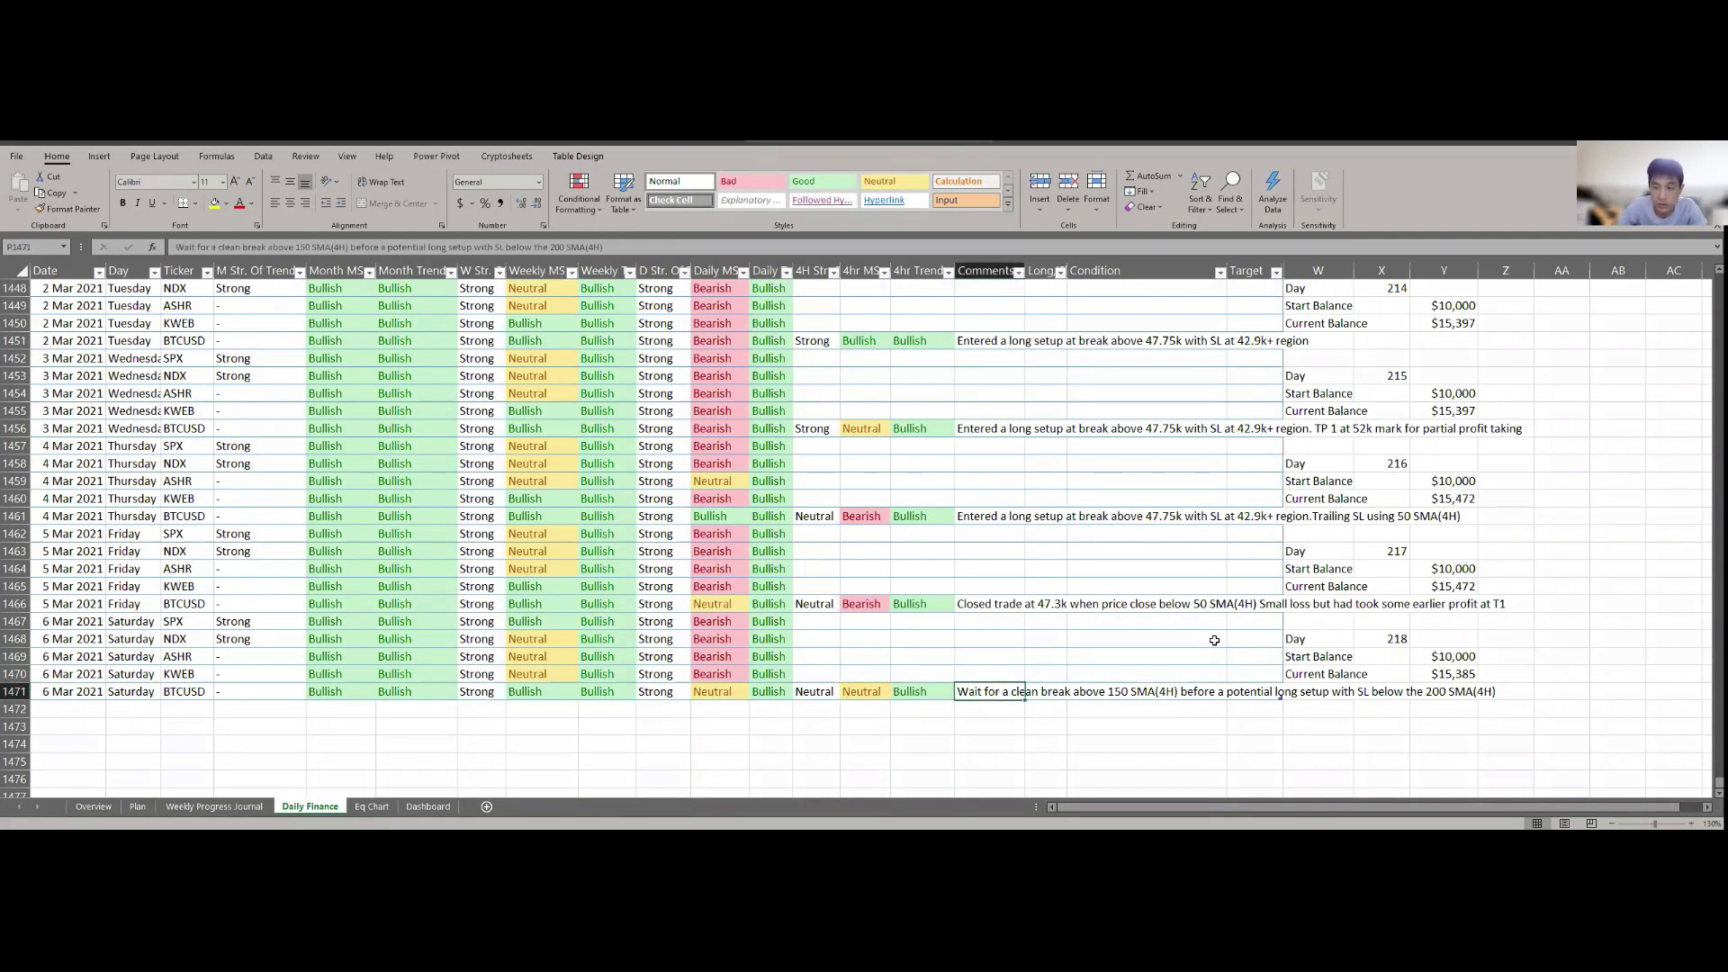
pyautogui.hotkey('alt', 'Tab')
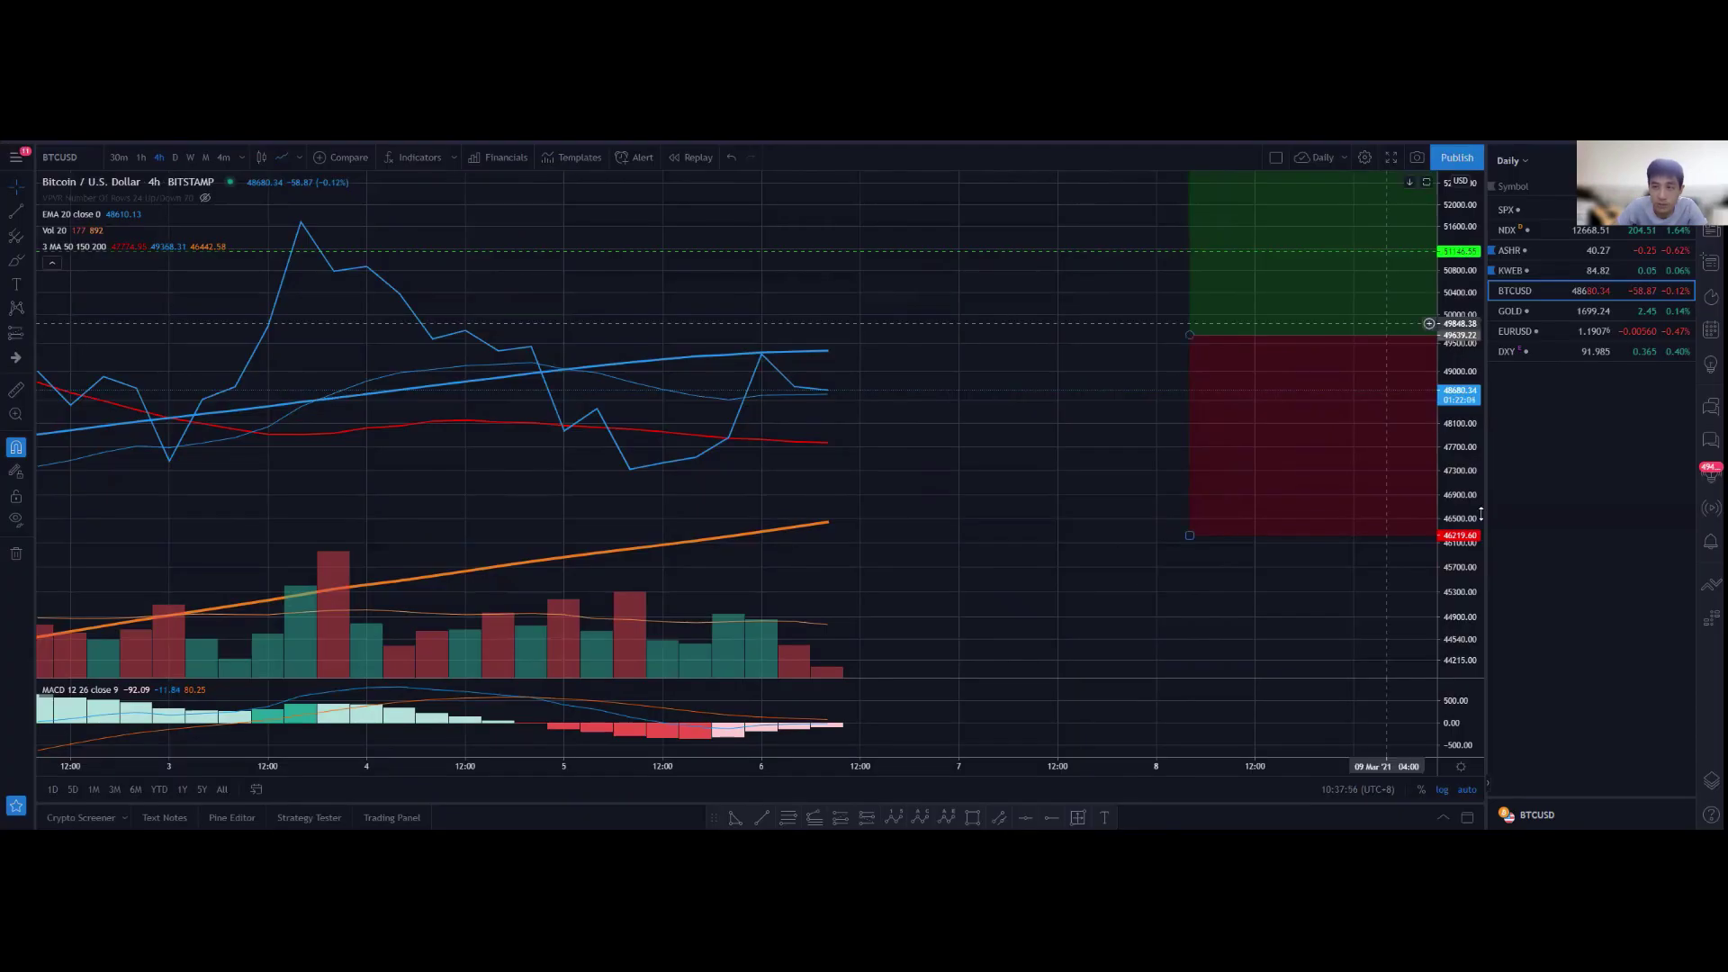
# Raise the long-position box's entry, stop and target to a 10.44% target and 6.89% stop, then return to Excel
pyautogui.scroll(-5, 1180, 300)
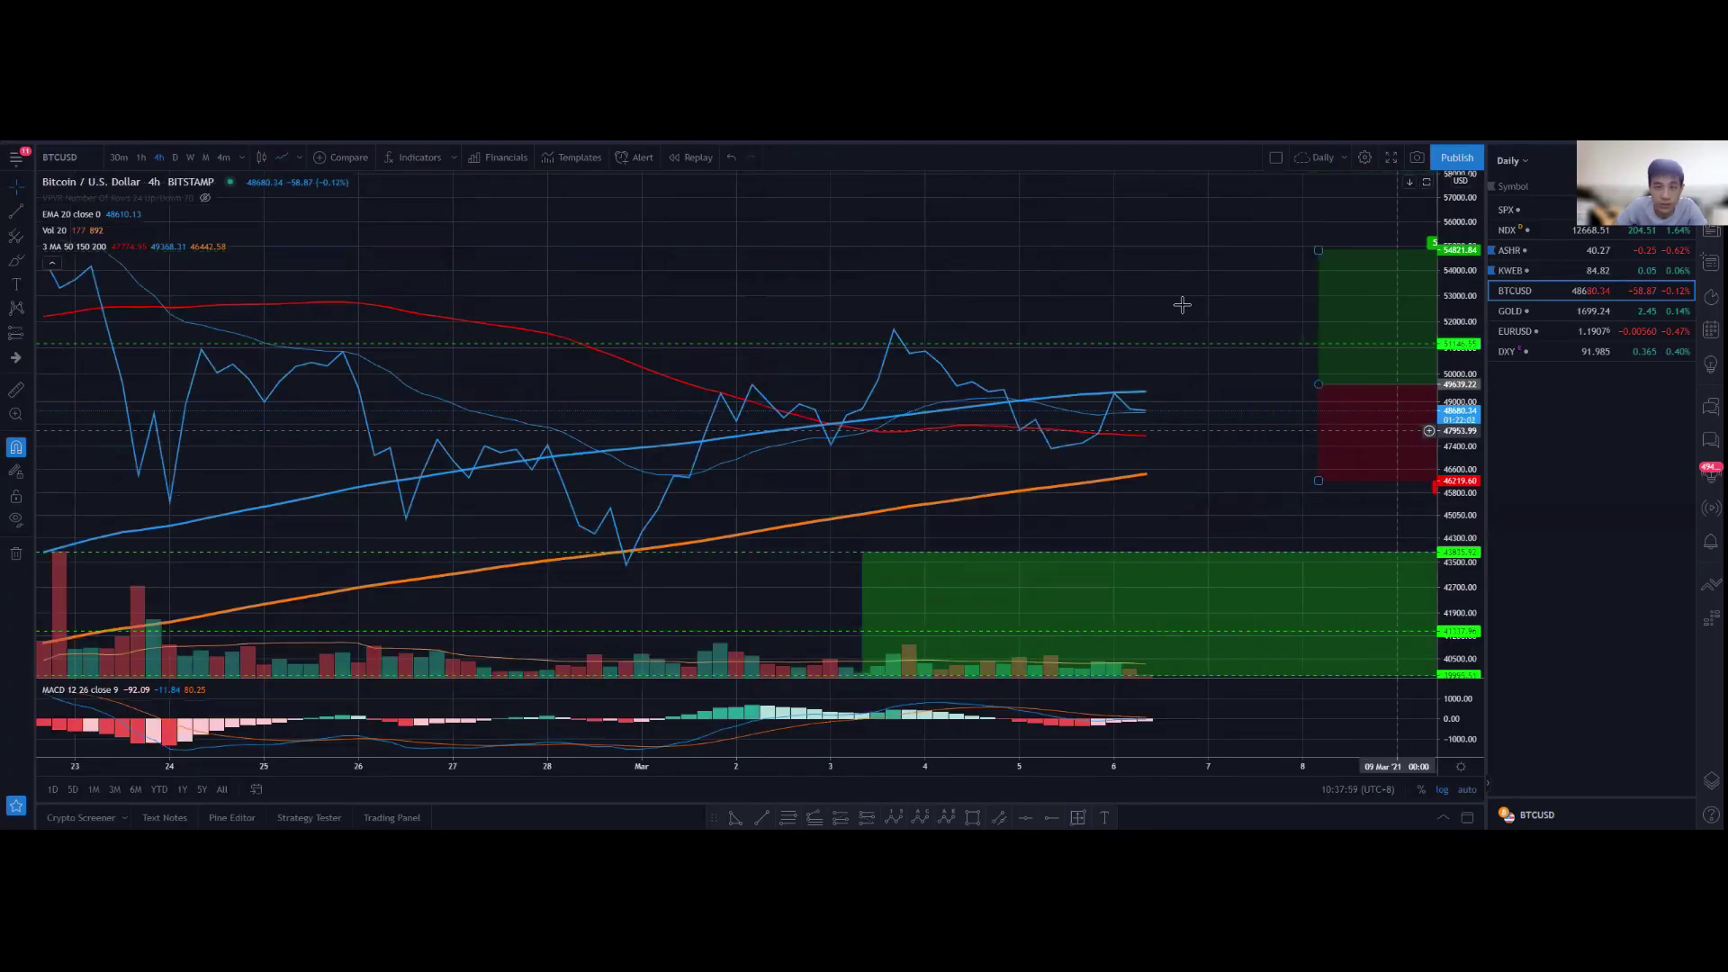
pyautogui.scroll(3, 818, 416)
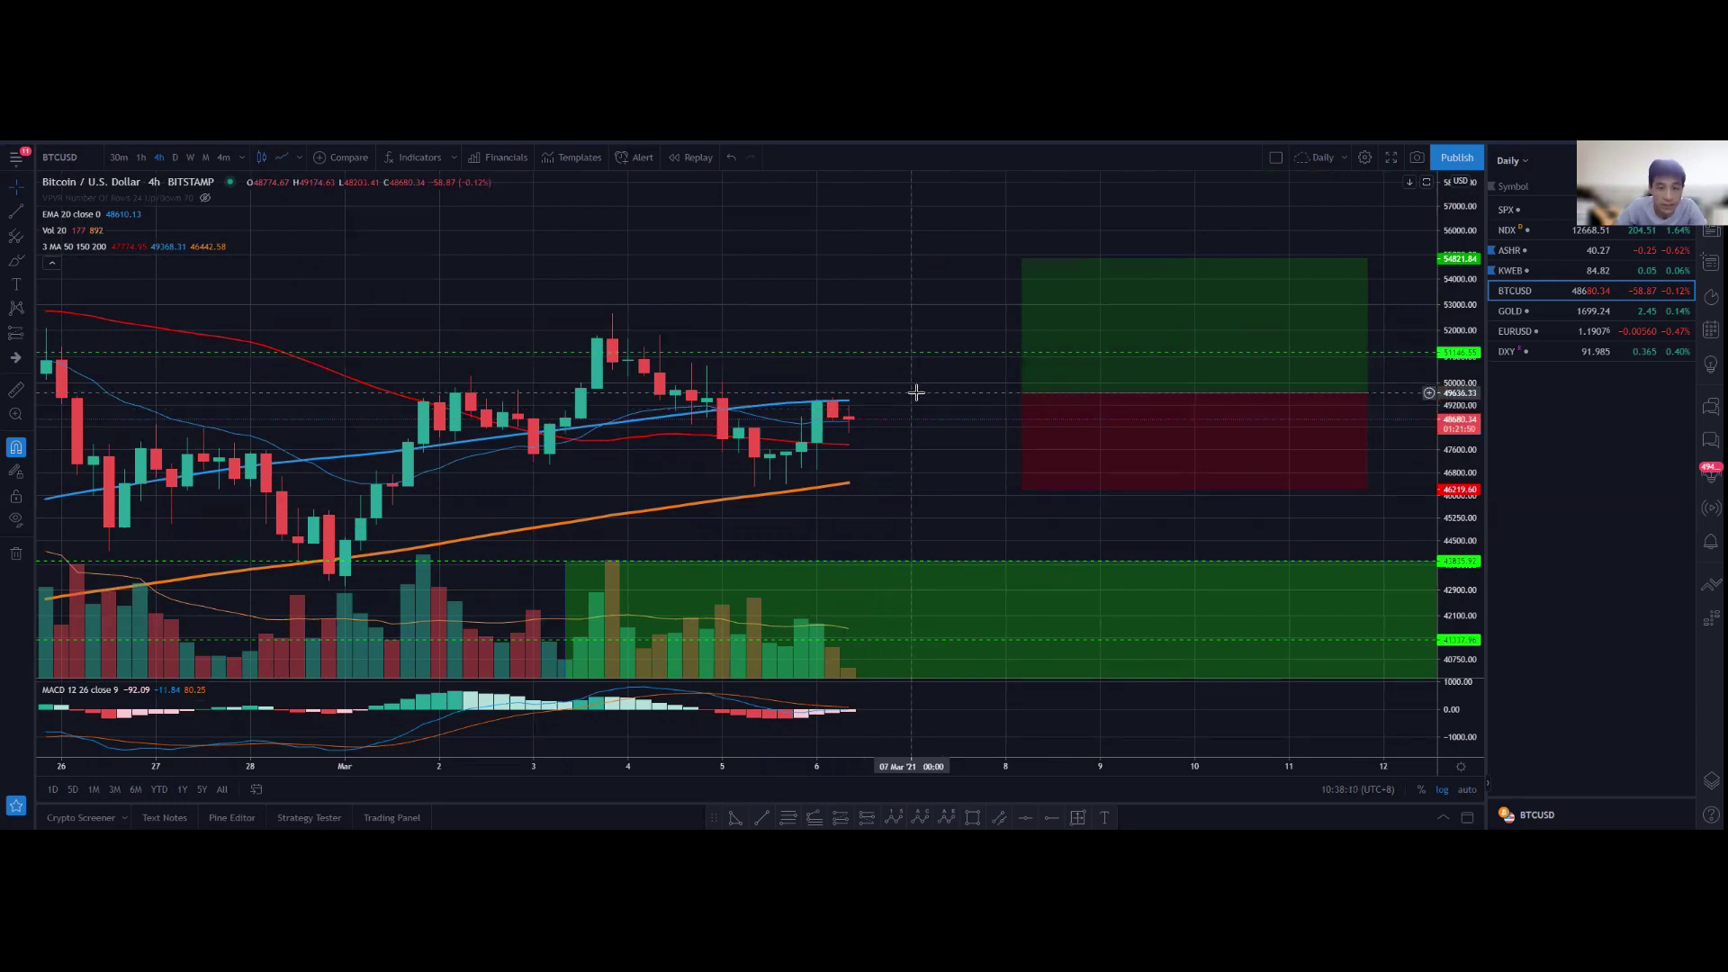
pyautogui.hscroll(2, 959, 412)
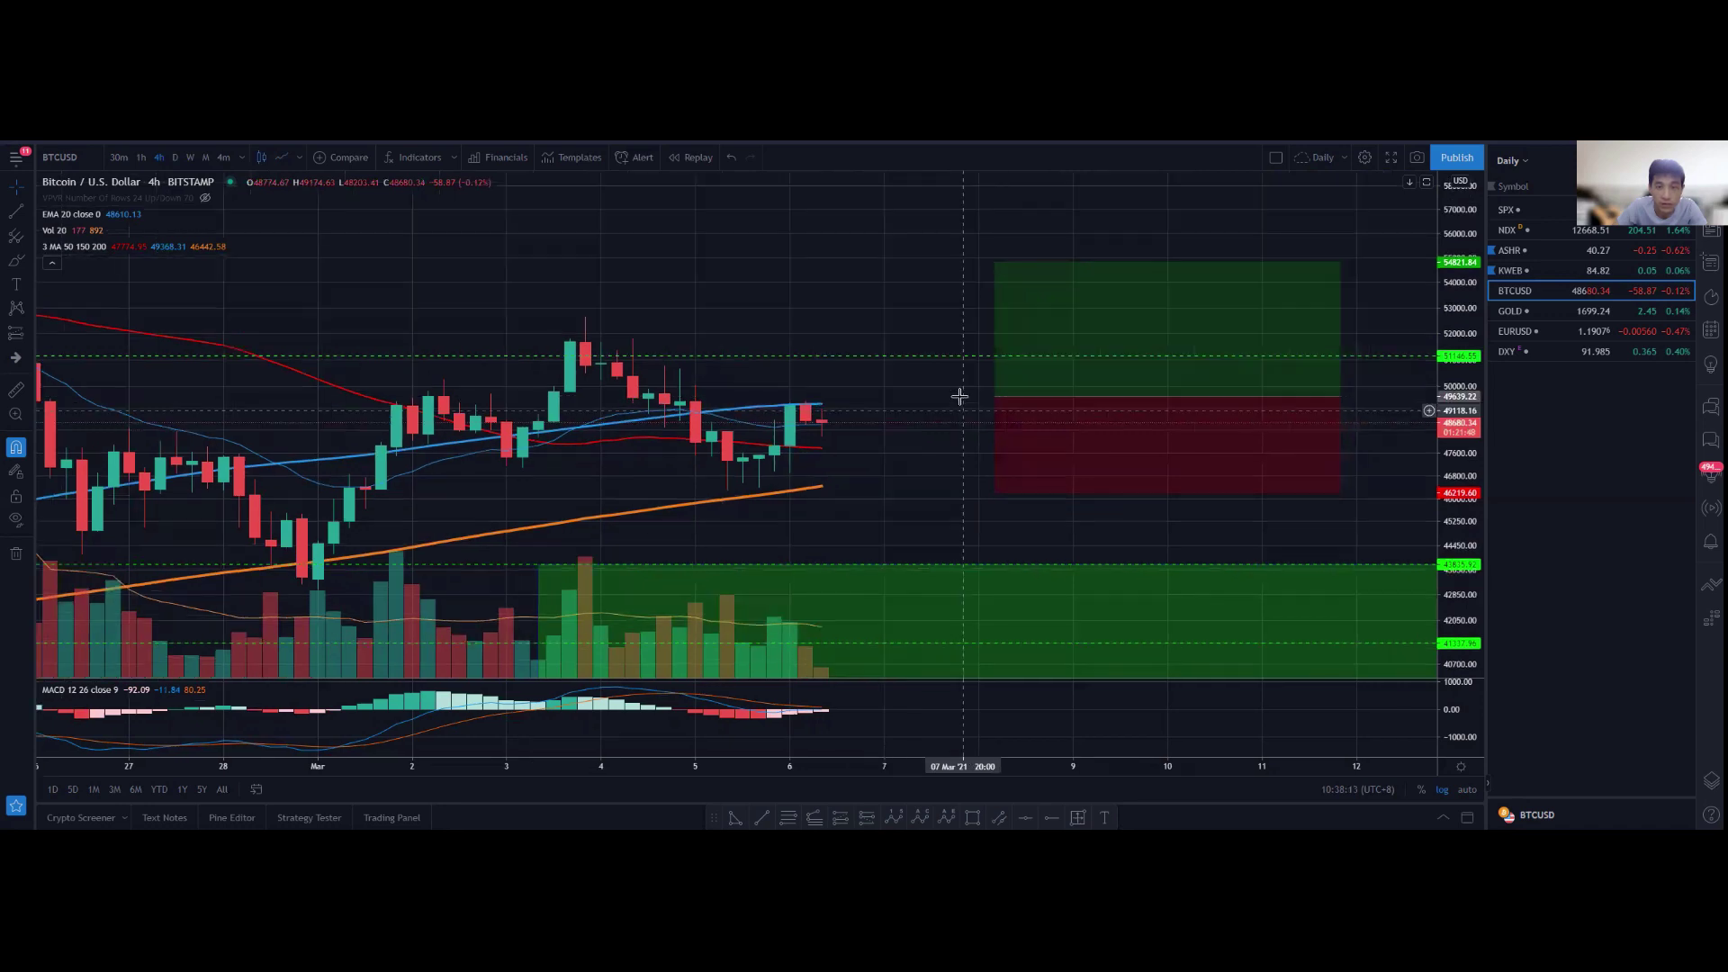
pyautogui.click(996, 400)
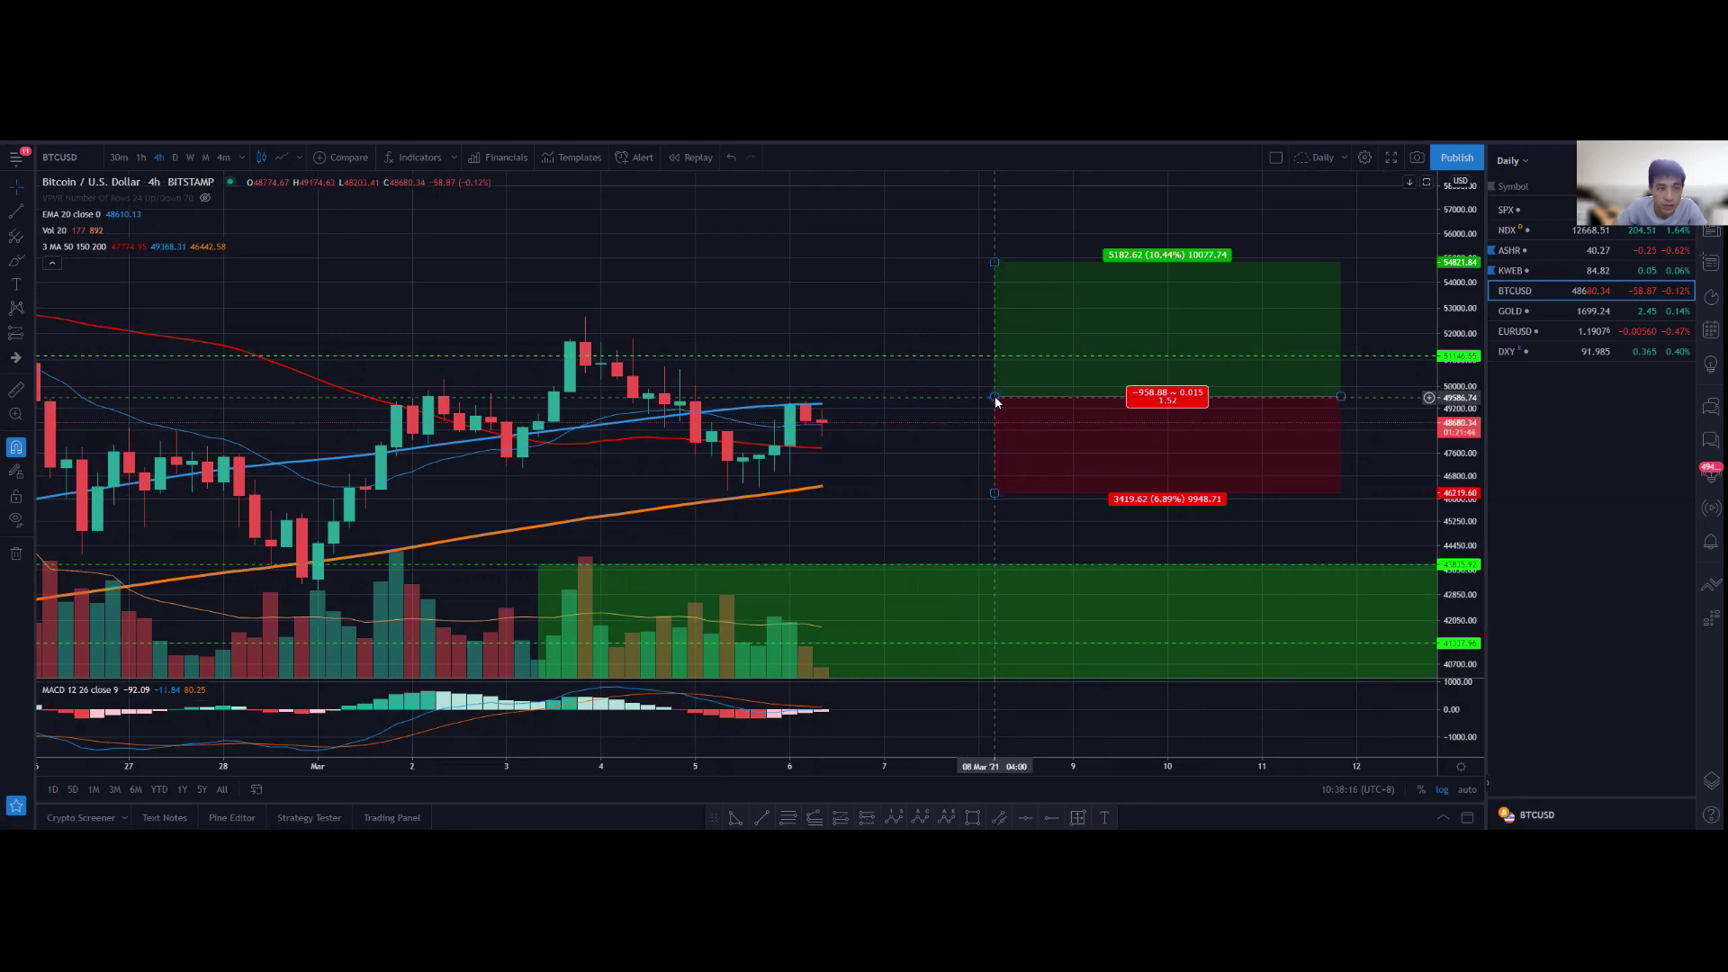
pyautogui.click(996, 397)
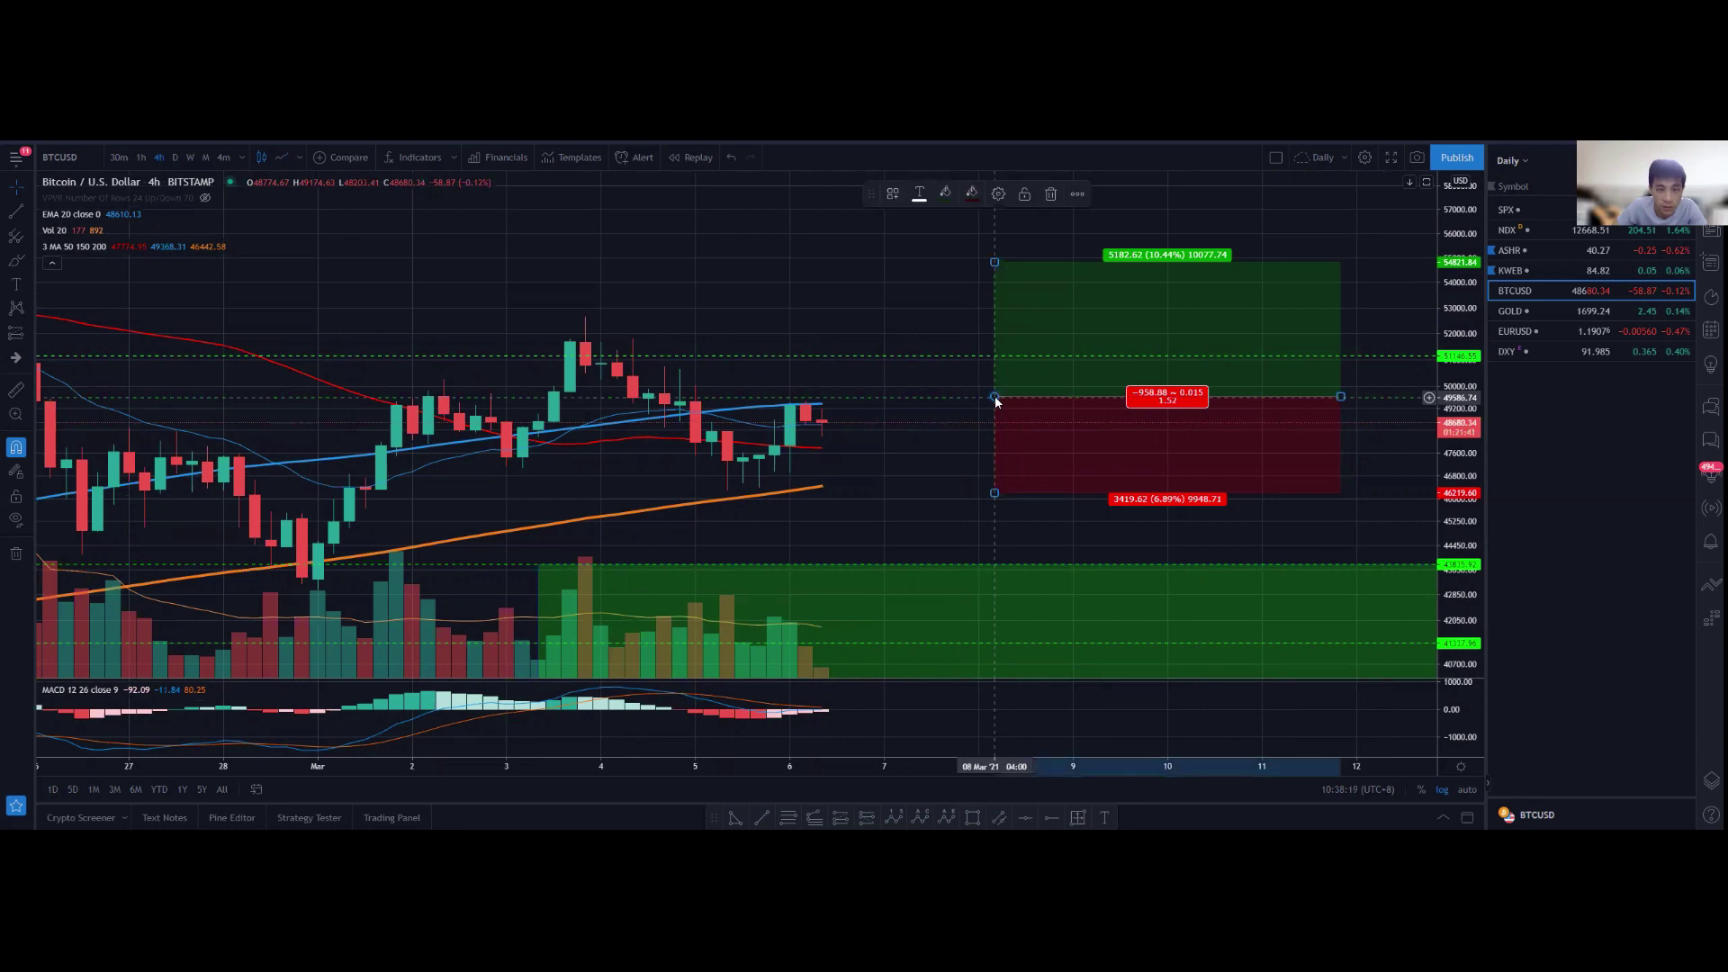
pyautogui.moveTo(996, 397); pyautogui.dragTo(991, 364)
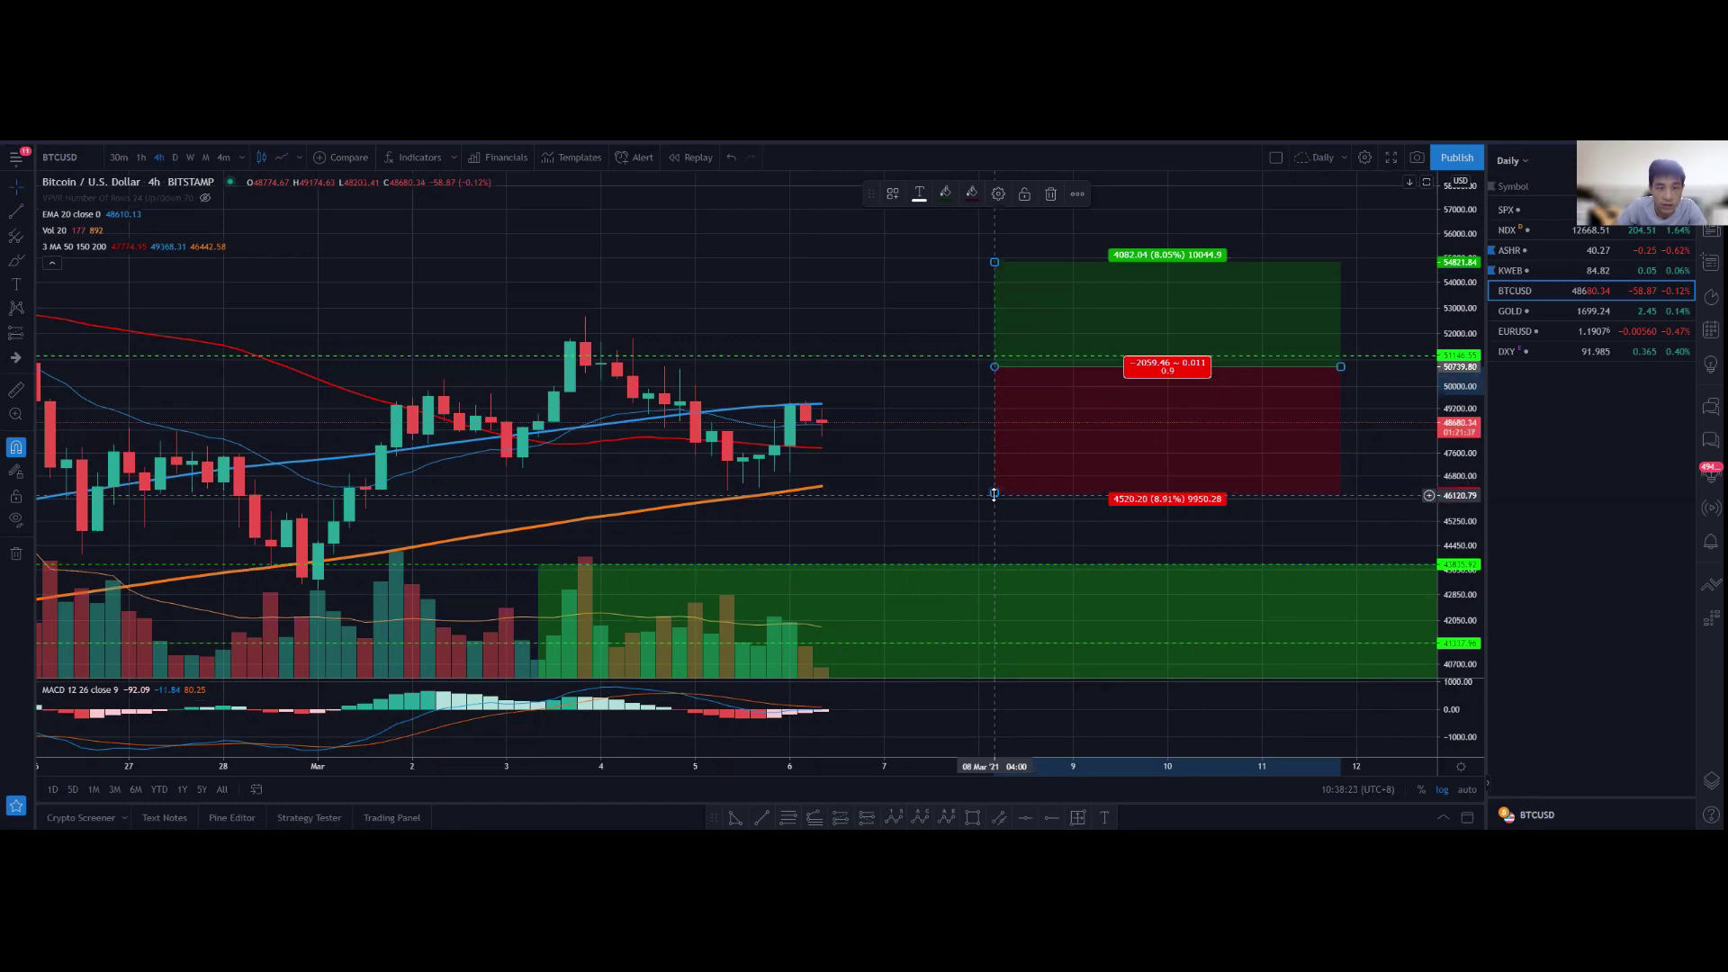
pyautogui.moveTo(995, 494); pyautogui.dragTo(990, 459)
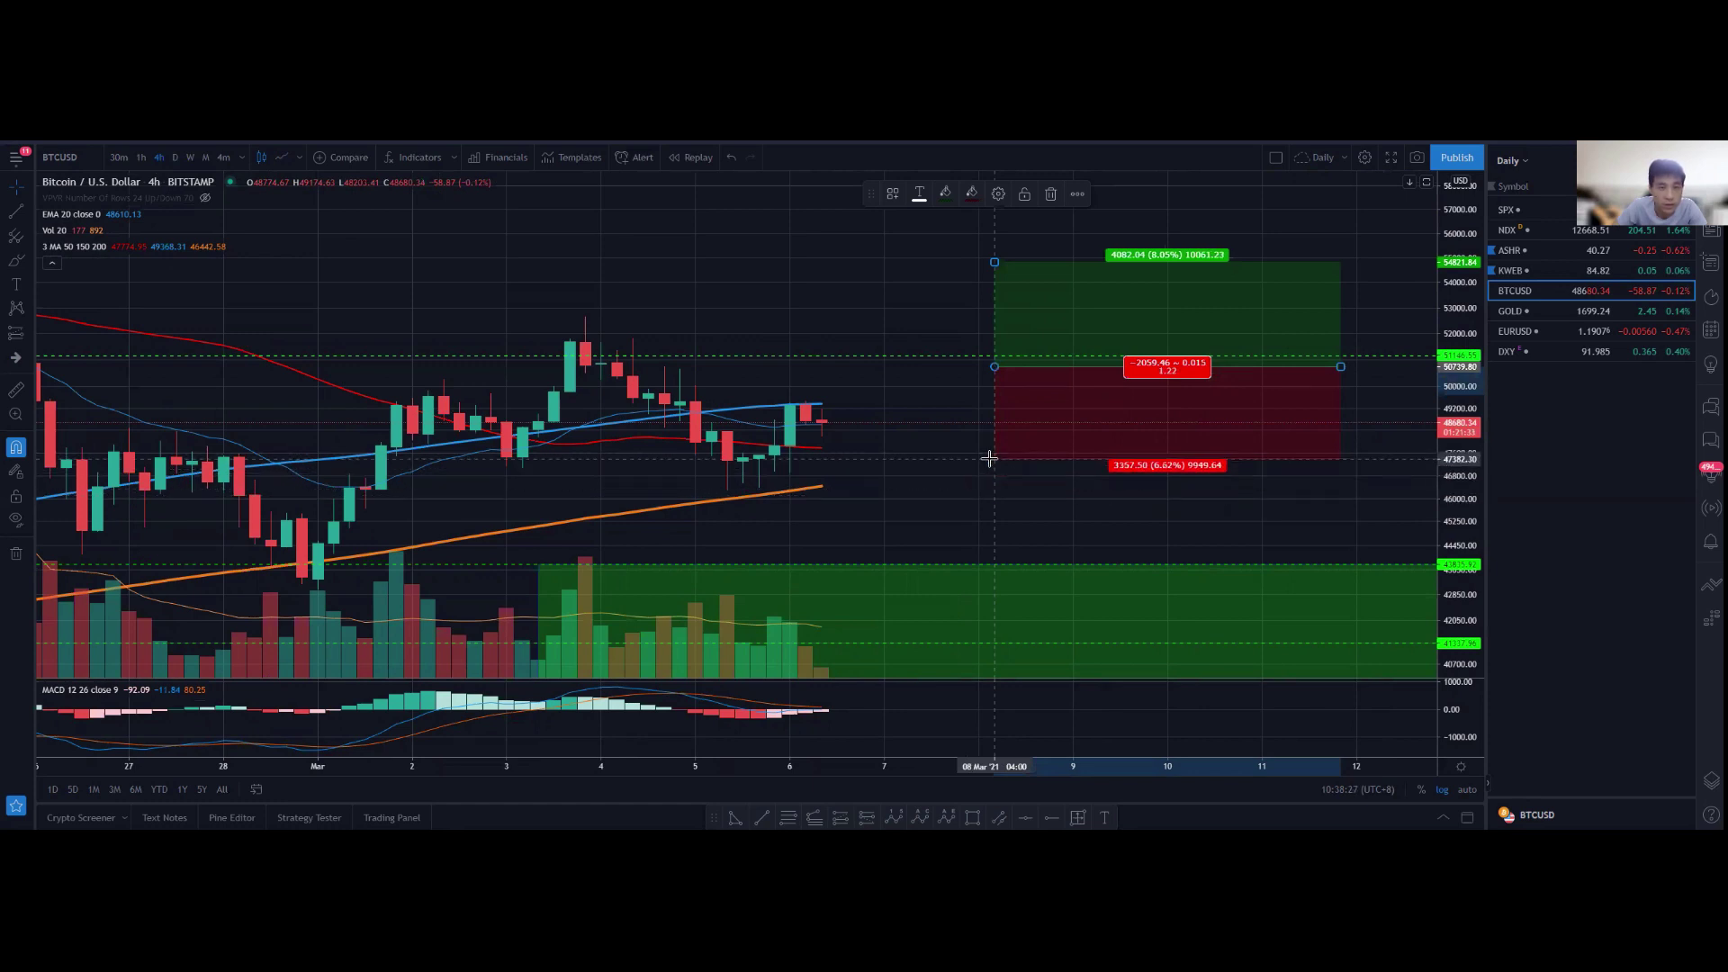
pyautogui.moveTo(995, 261); pyautogui.dragTo(995, 239)
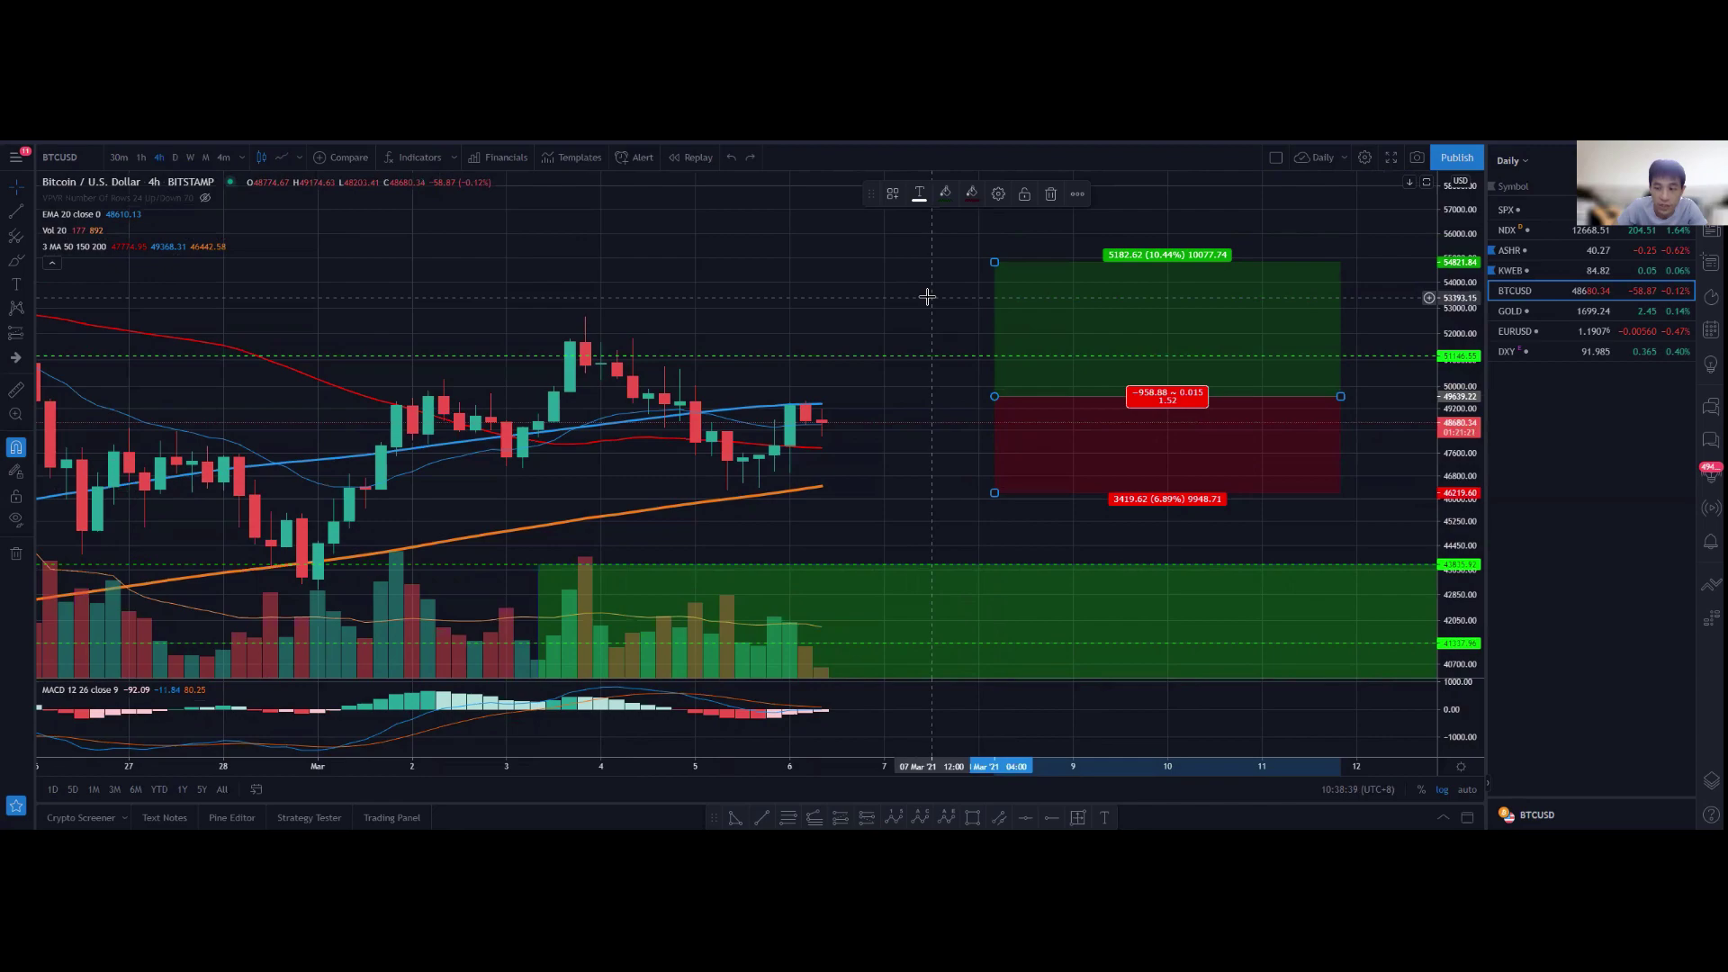
pyautogui.hotkey('alt', 'Tab')
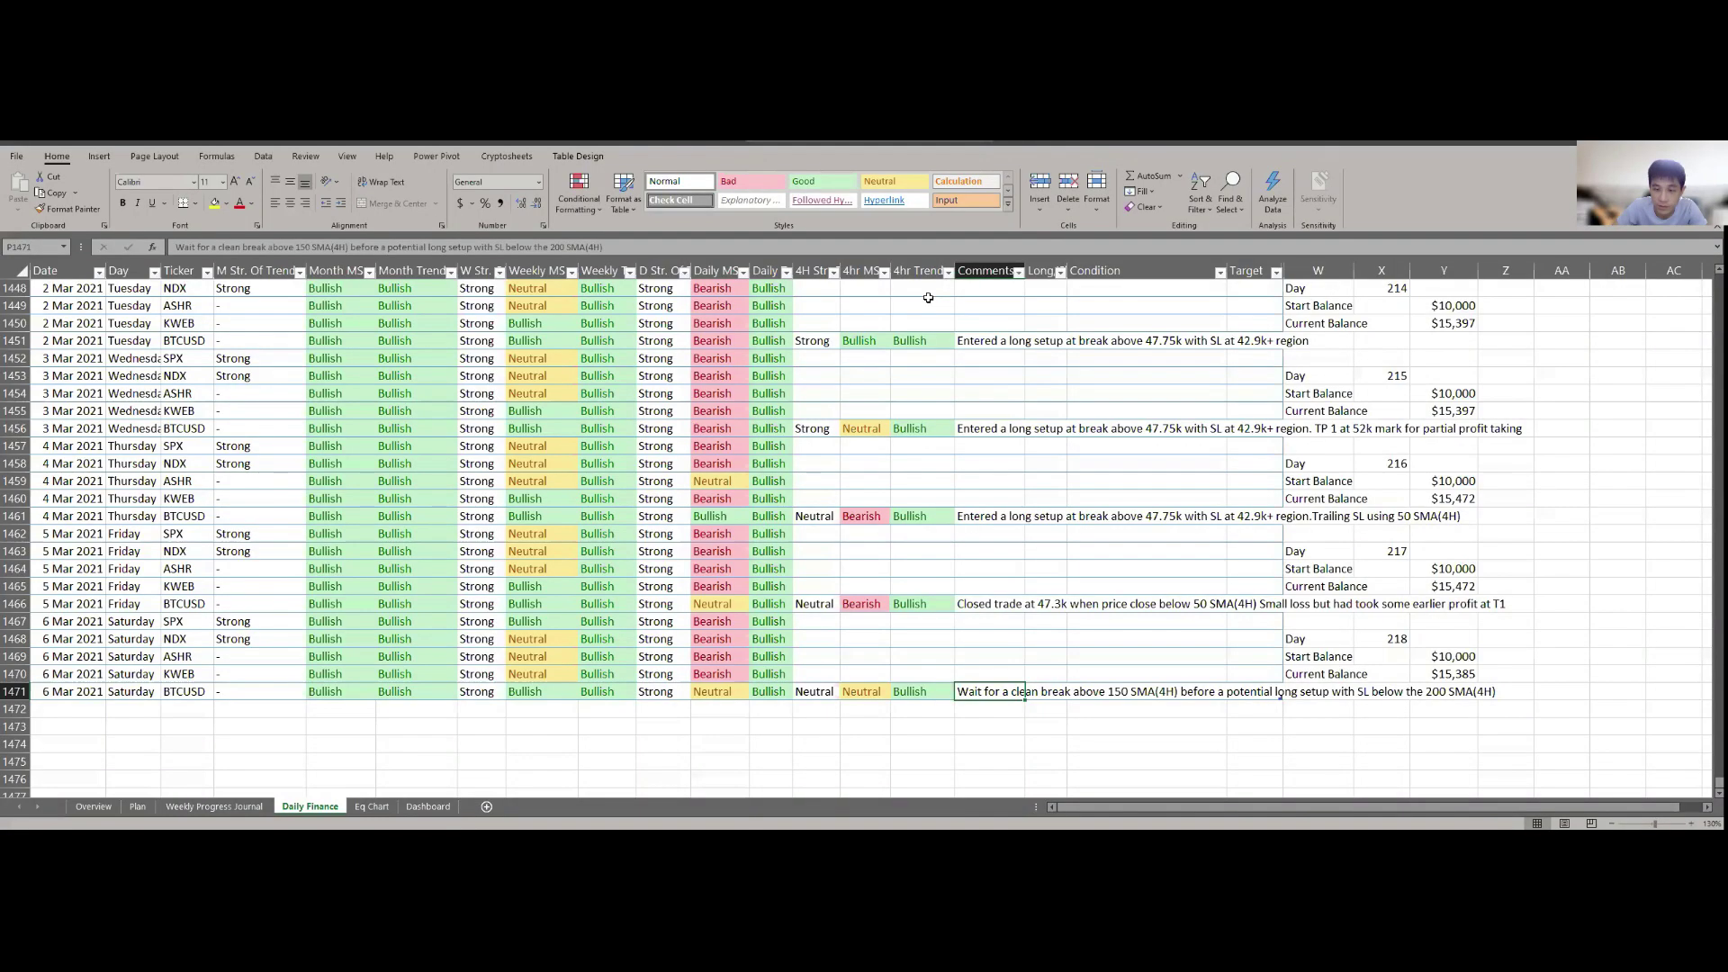